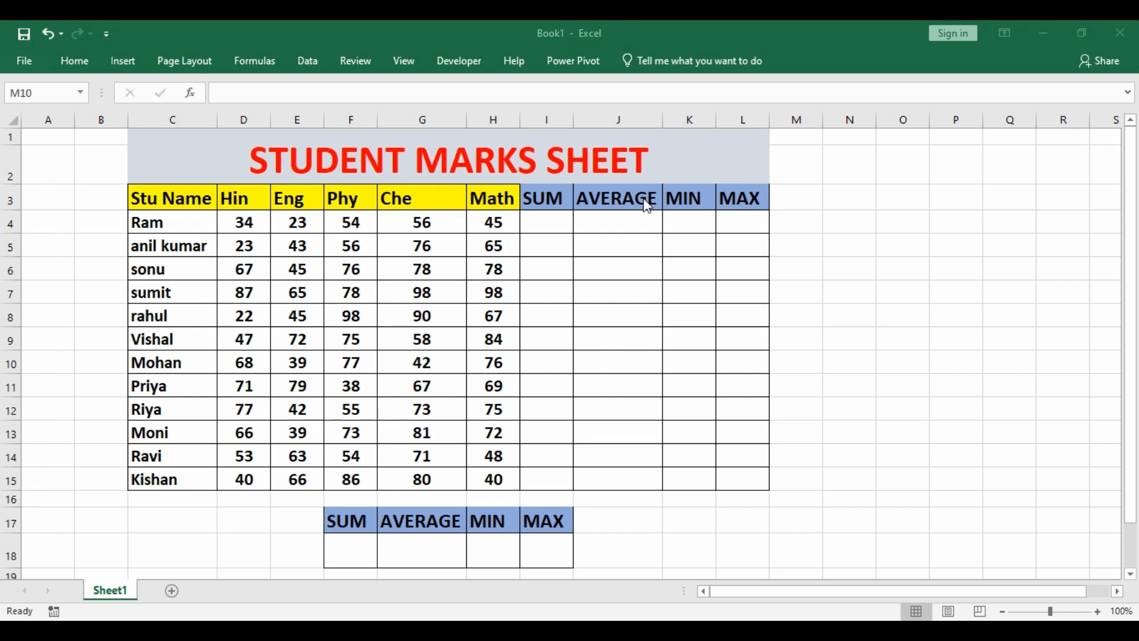
- Start a SUM formula in cell I4, using Ram's marks in D4:H4 as its range
left_click(551, 219)
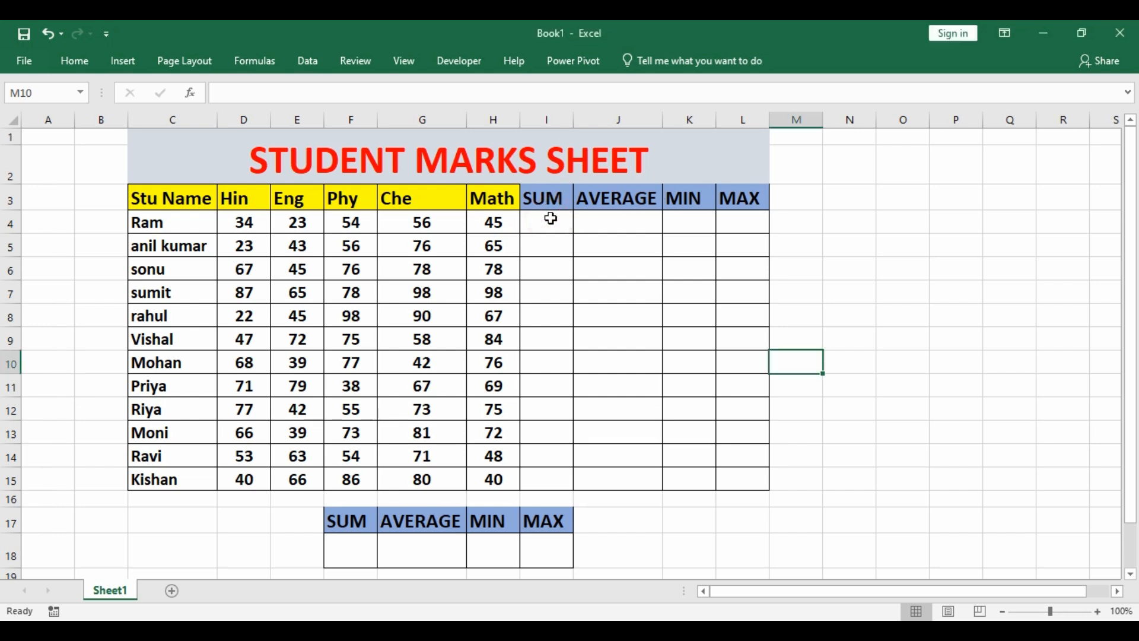
left_click(550, 219)
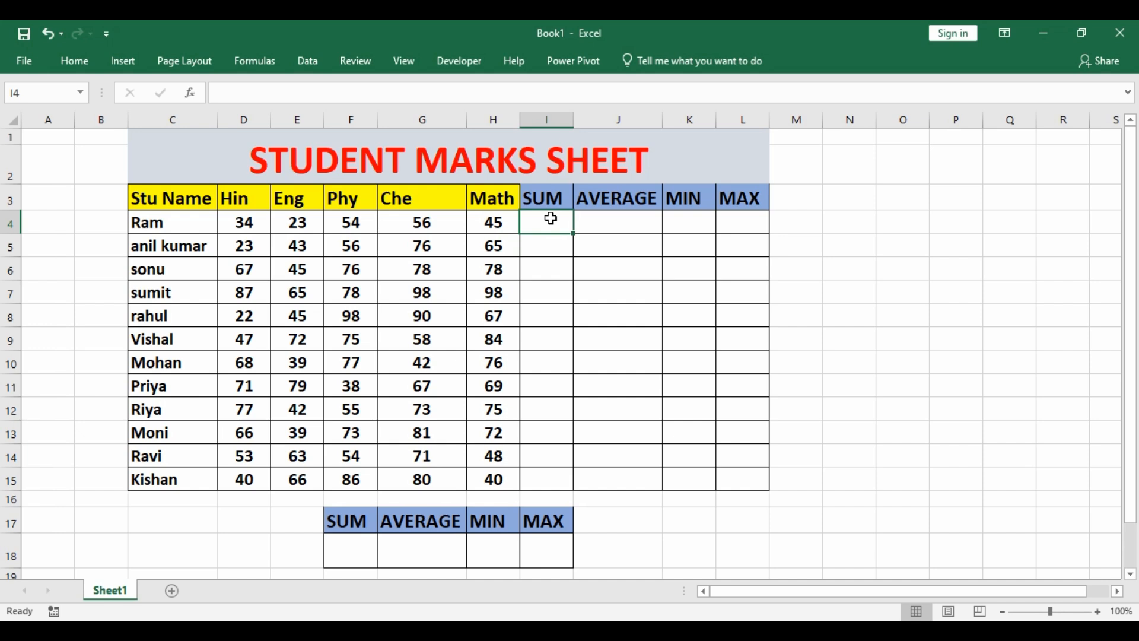
type("=")
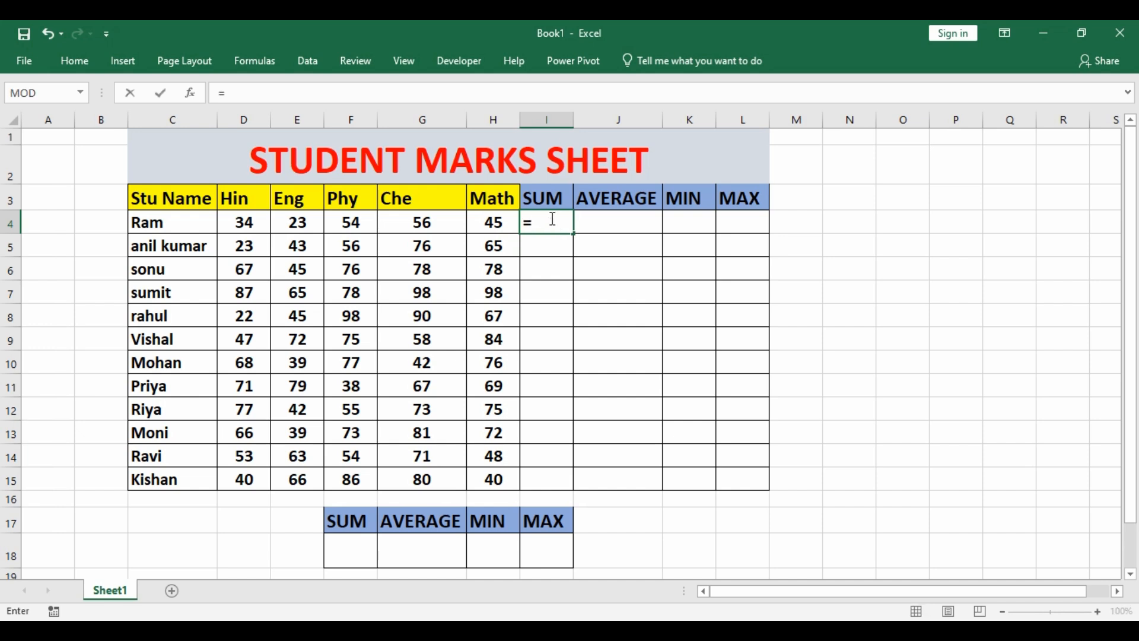
type("S")
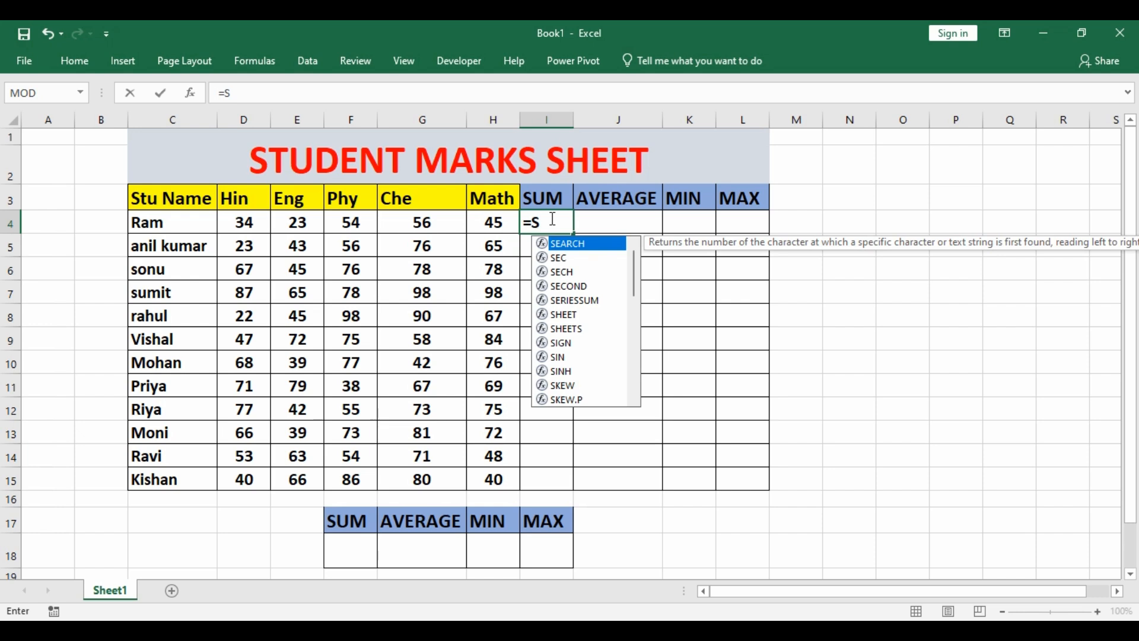
type("U")
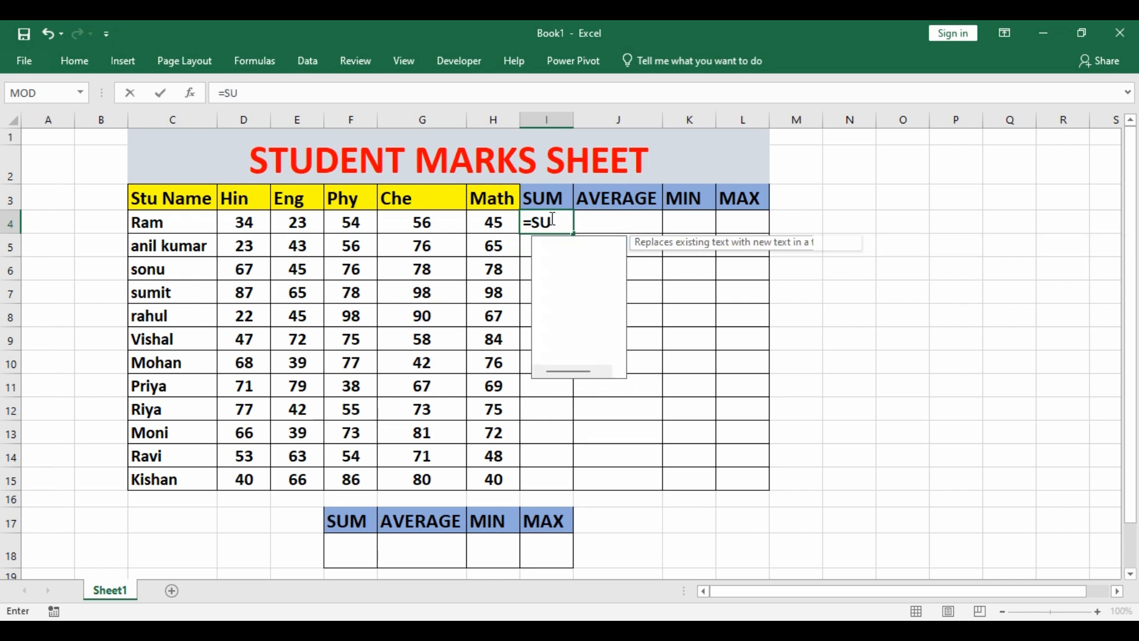
type("M(")
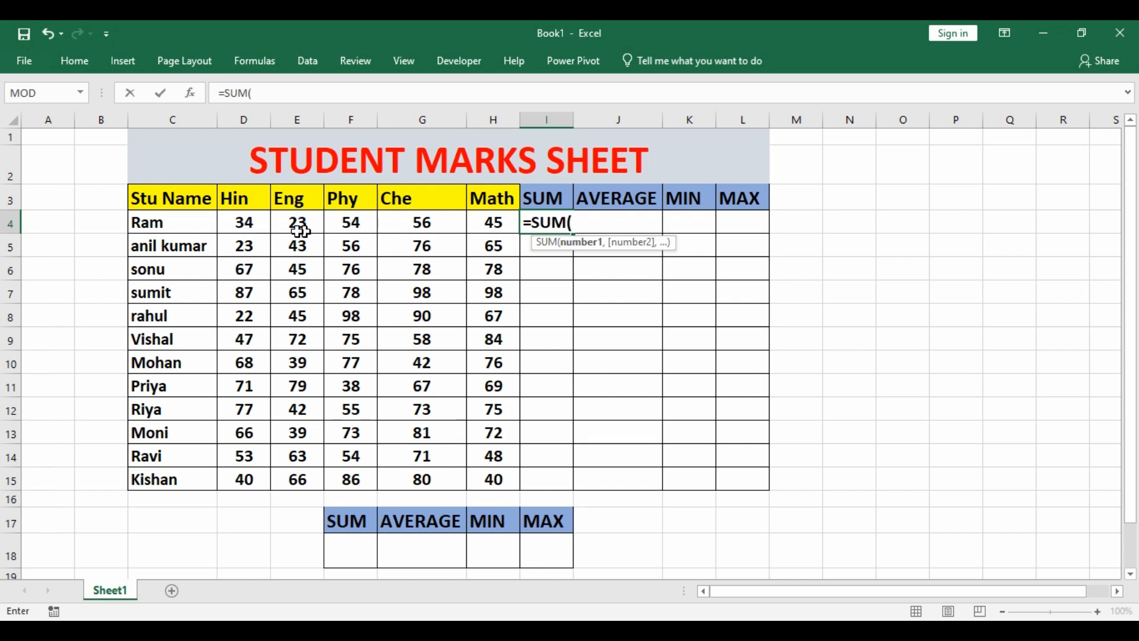
left_click_drag(236, 222, 483, 221)
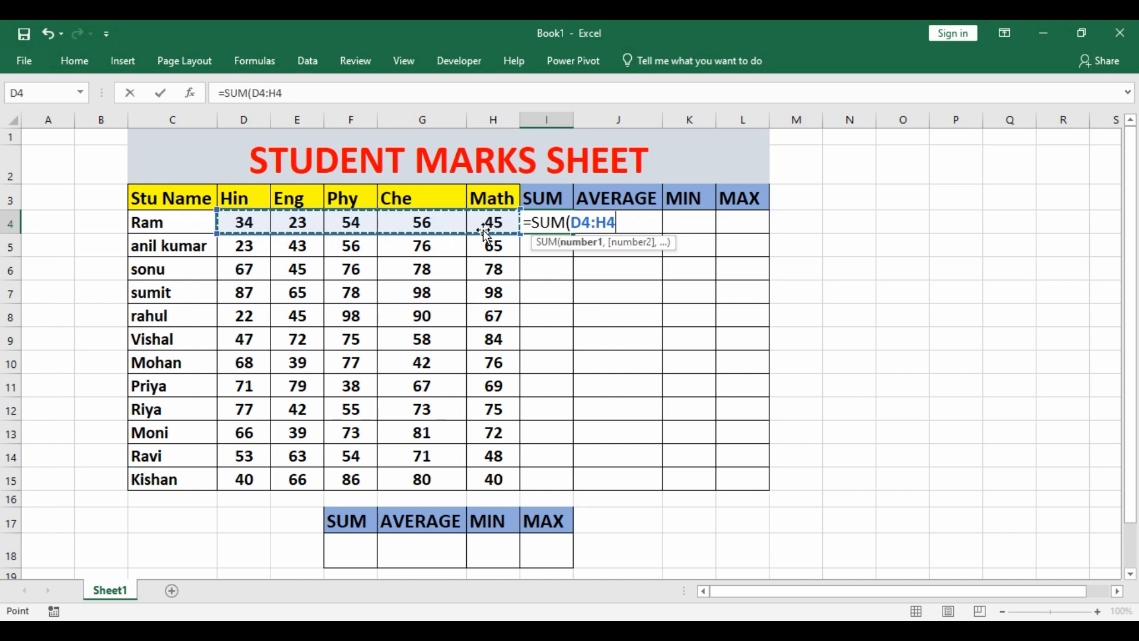
- Clear the range from the SUM formula in I4 and select D4 through H4 again as its argument
key("BackSpace")
key("BackSpace")
key("BackSpace")
key("BackSpace")
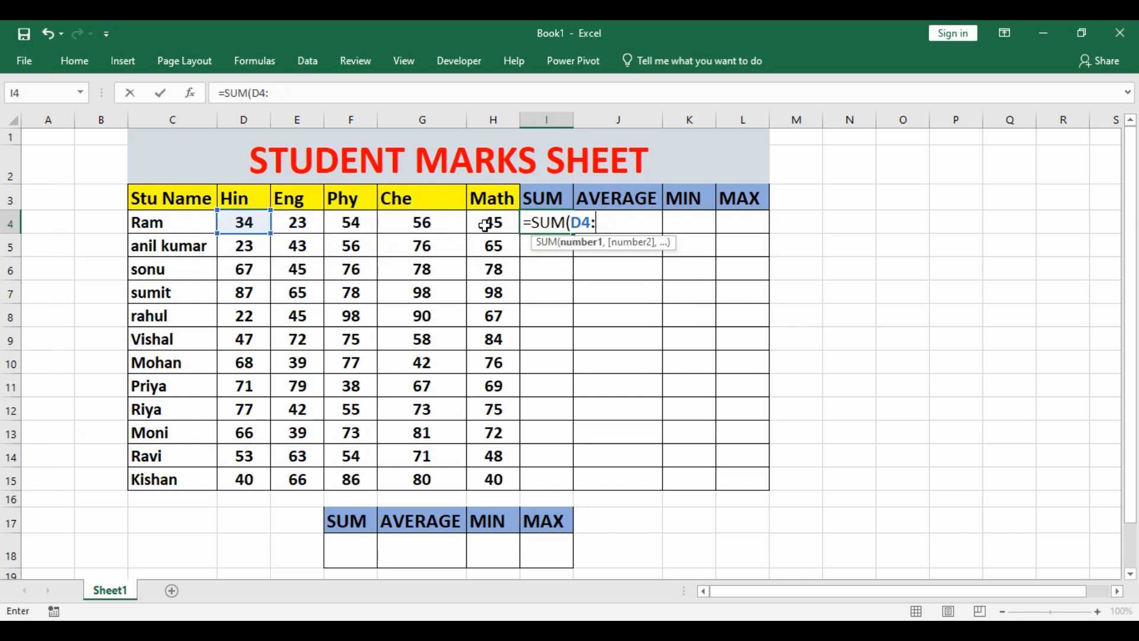
key("BackSpace")
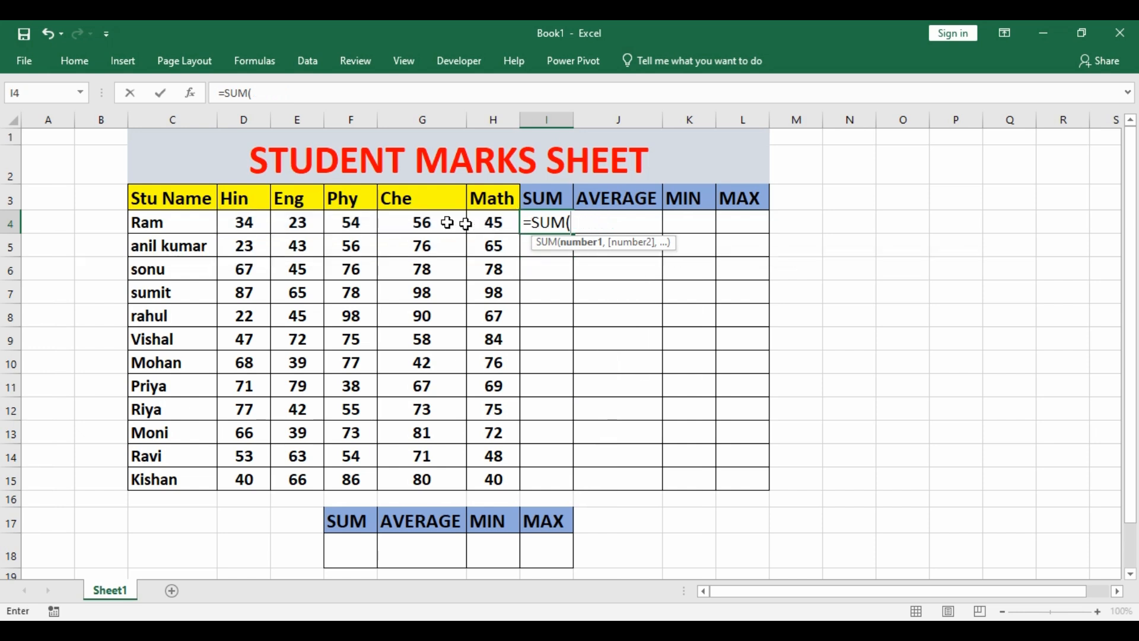
left_click(244, 222)
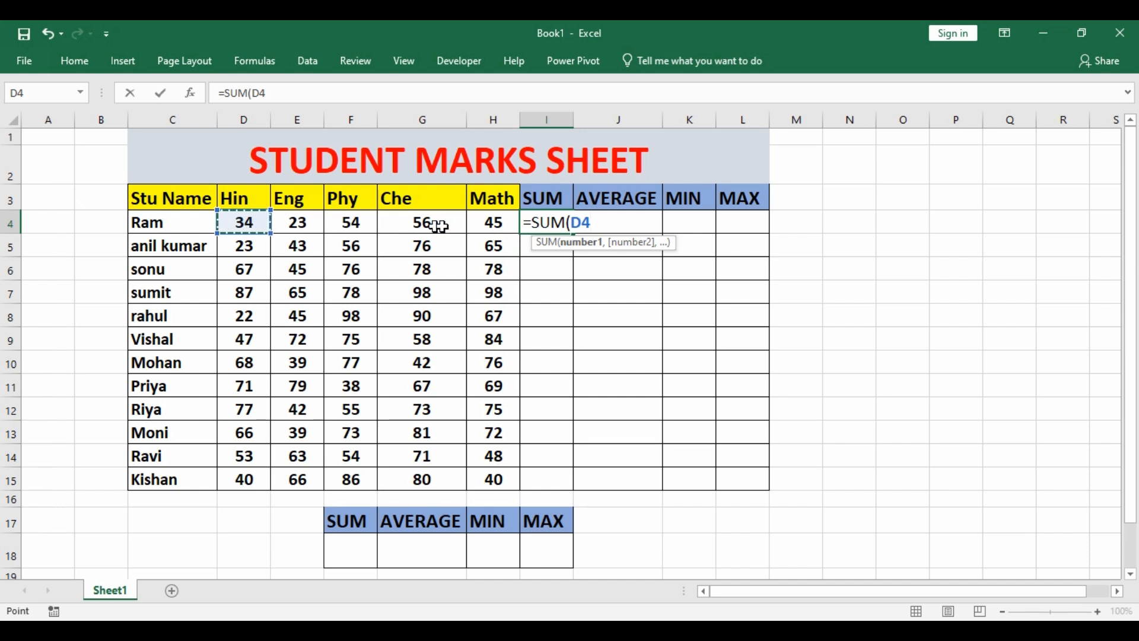
left_click(492, 219, "shift")
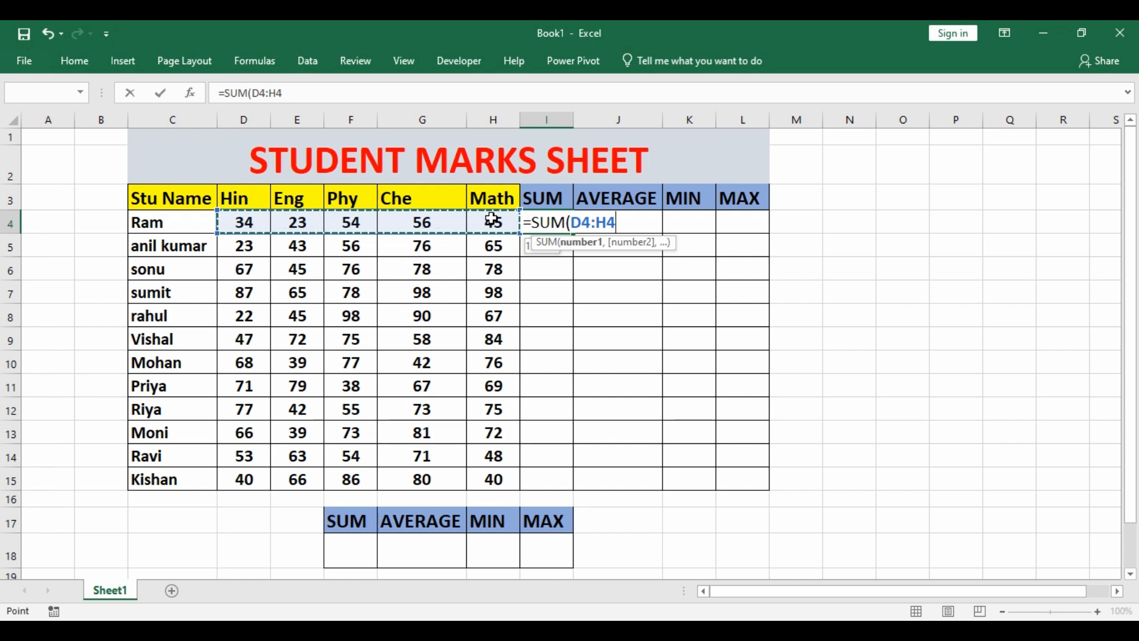
- Erase the selected range in the I4 SUM formula and write the reference D4:H4 manually
key("BackSpace")
key("BackSpace")
key("BackSpace")
key("BackSpace")
key("BackSpace")
key("BackSpace")
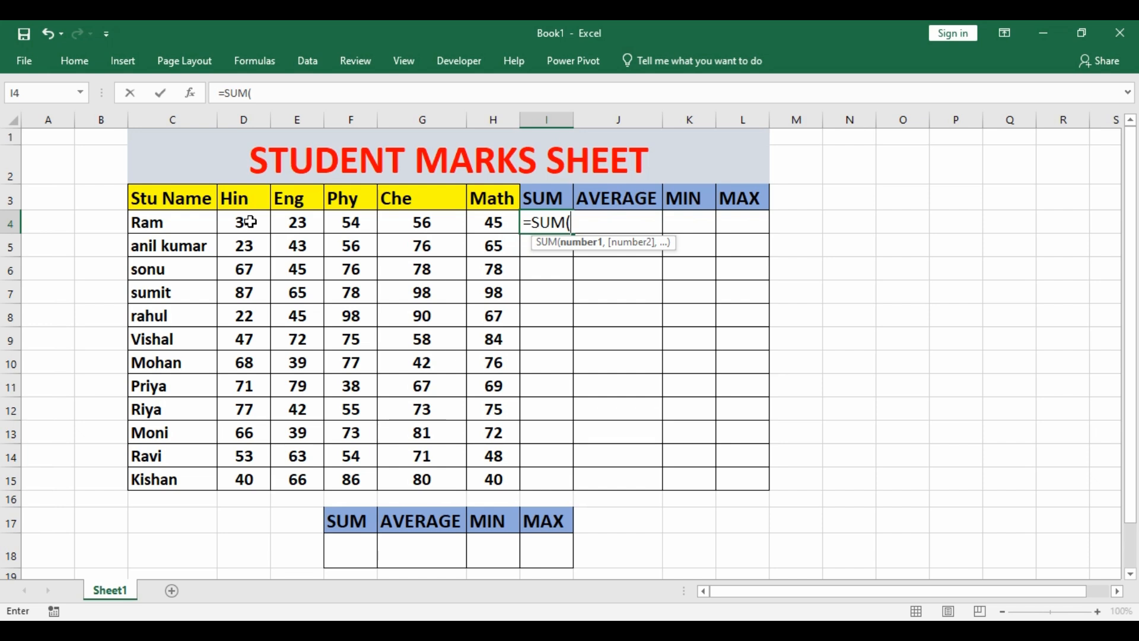
type("D")
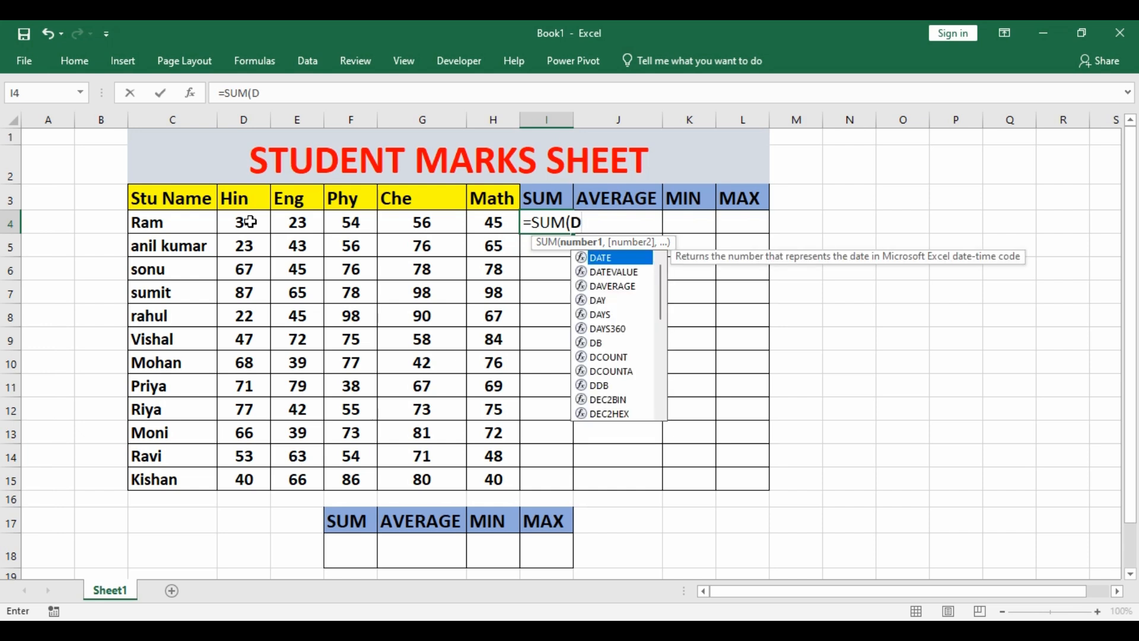
type("4:")
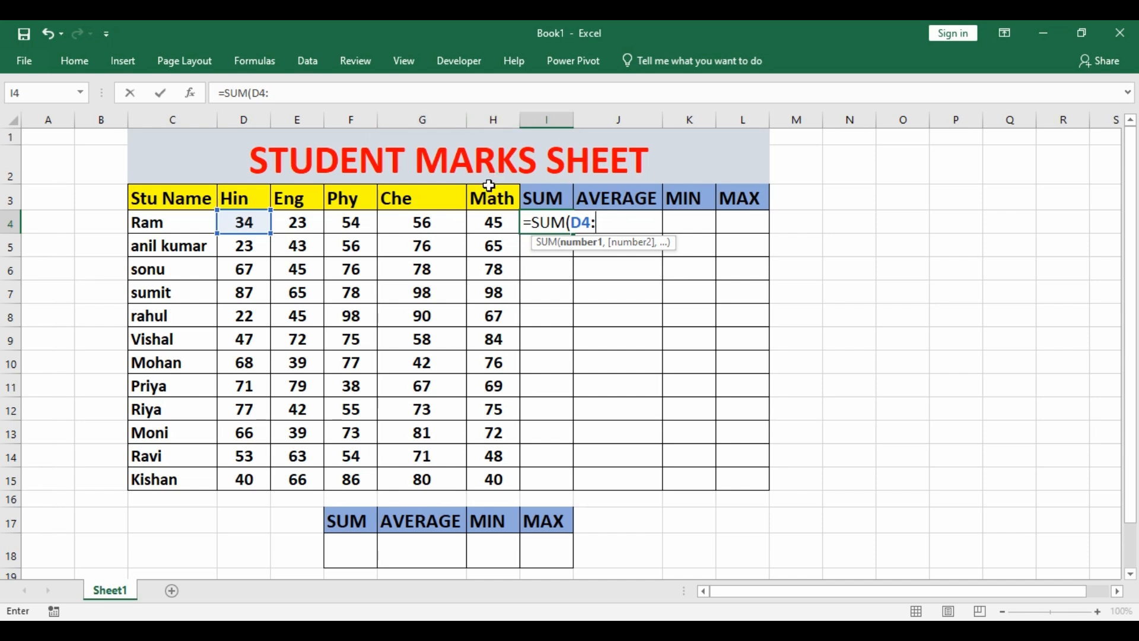
type("H")
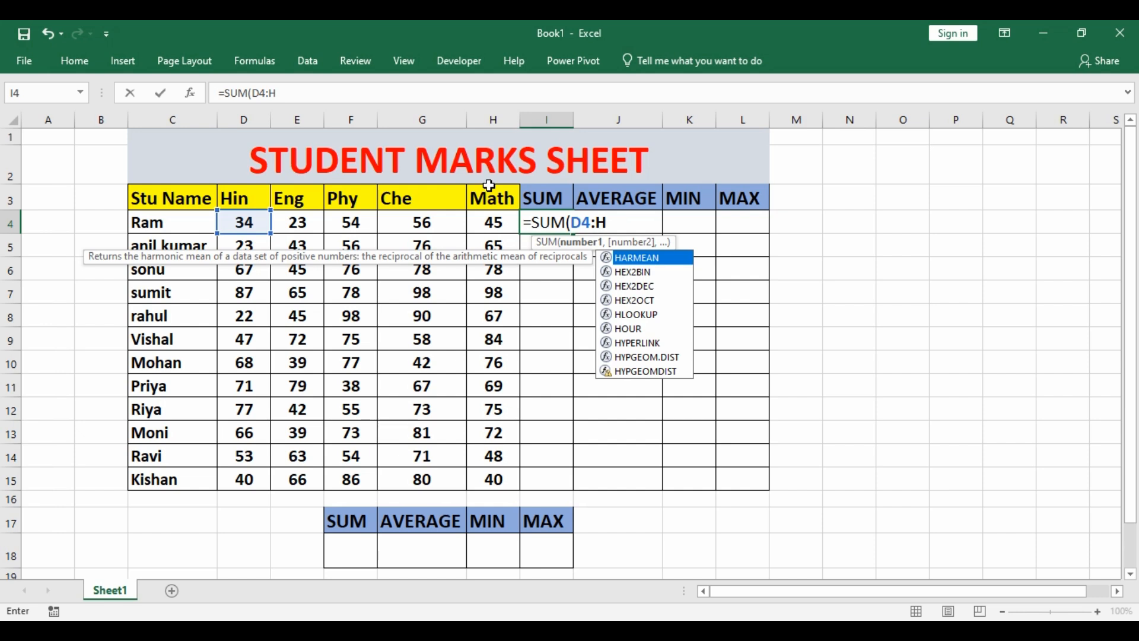
type("4")
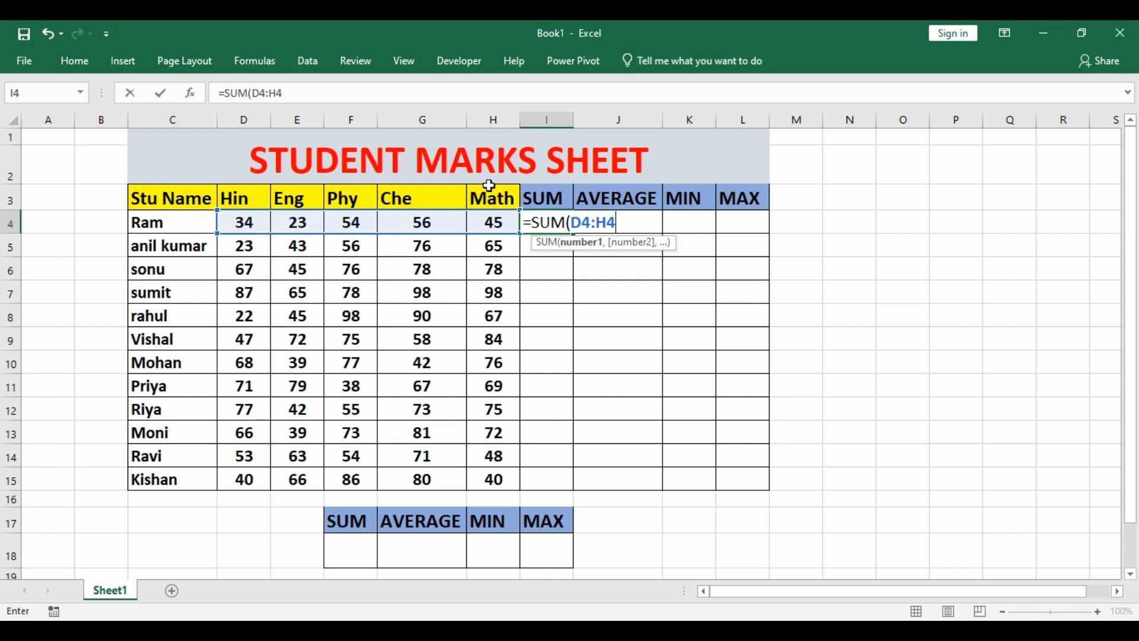
- Replace the range in the I4 SUM formula with the comma-separated cell references D4,E4,F4
key("BackSpace")
key("BackSpace")
key("BackSpace")
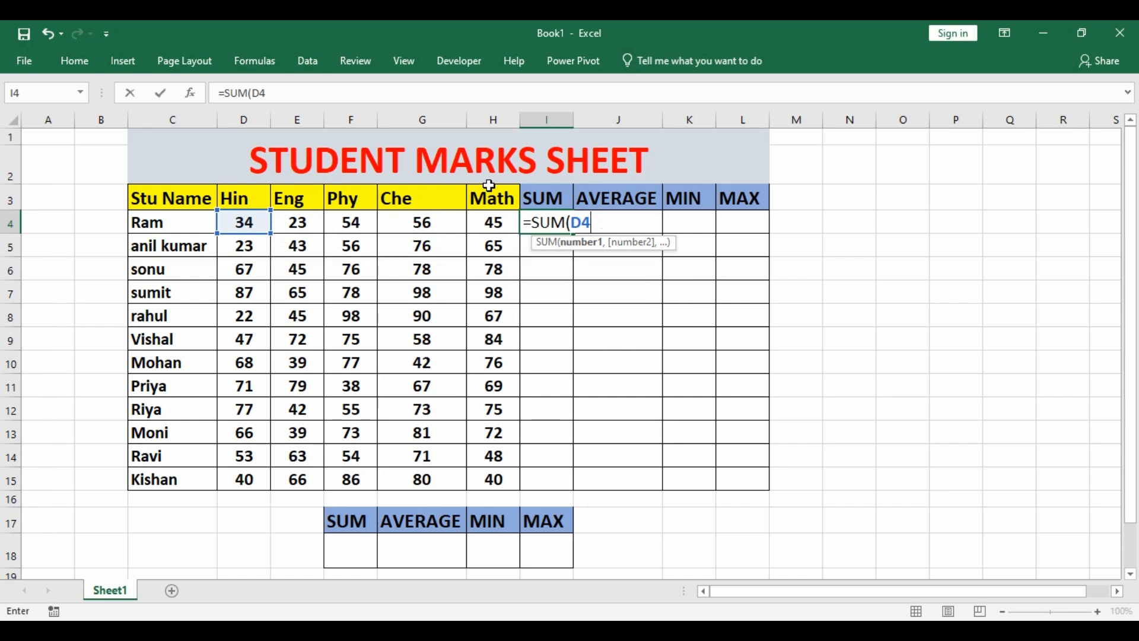
type(",")
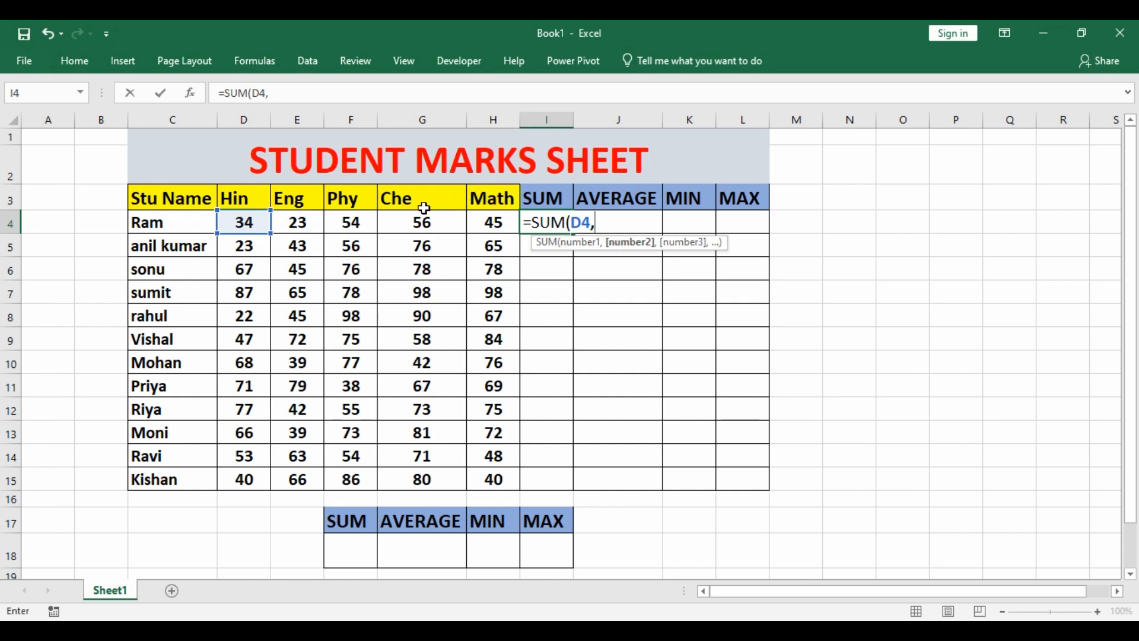
type("E4")
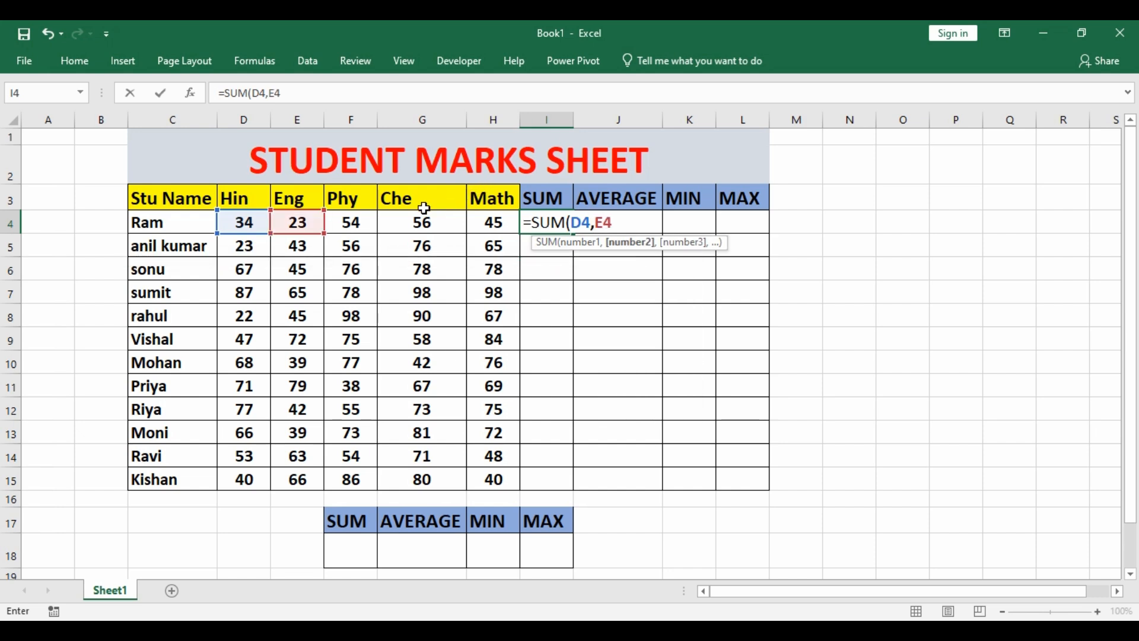
type(",")
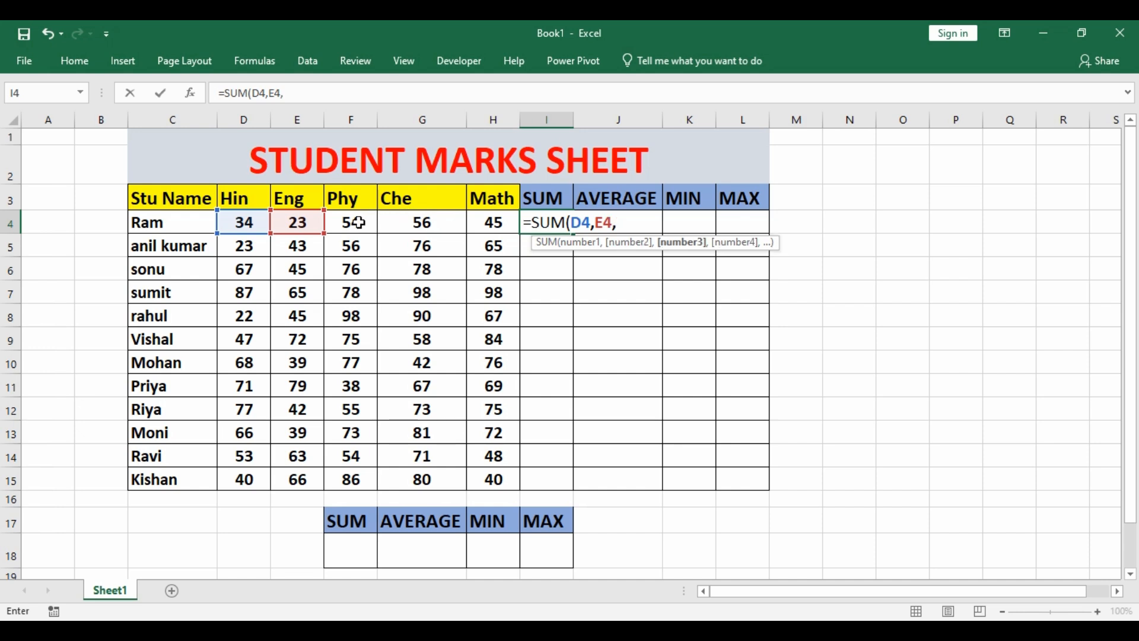
type("F4")
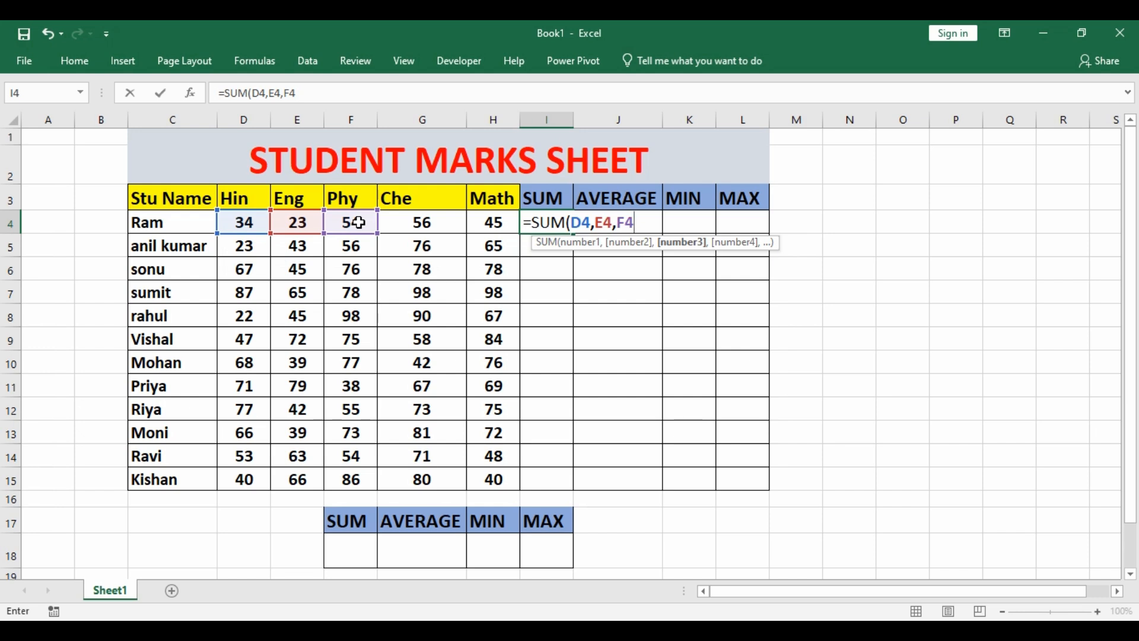
- Replace the separate references with the range D4:H4 and complete =SUM(D4:H4) in cell I4
key("BackSpace")
key("BackSpace")
key("BackSpace")
key("BackSpace")
key("BackSpace")
key("BackSpace")
key("BackSpace")
key("BackSpace")
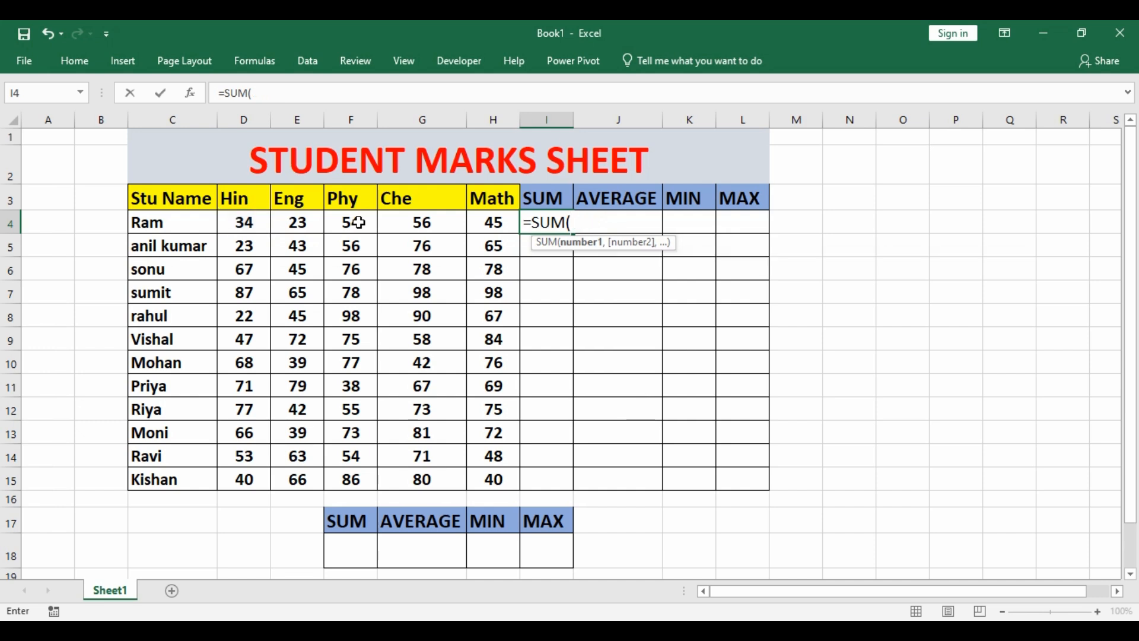
left_click(249, 221)
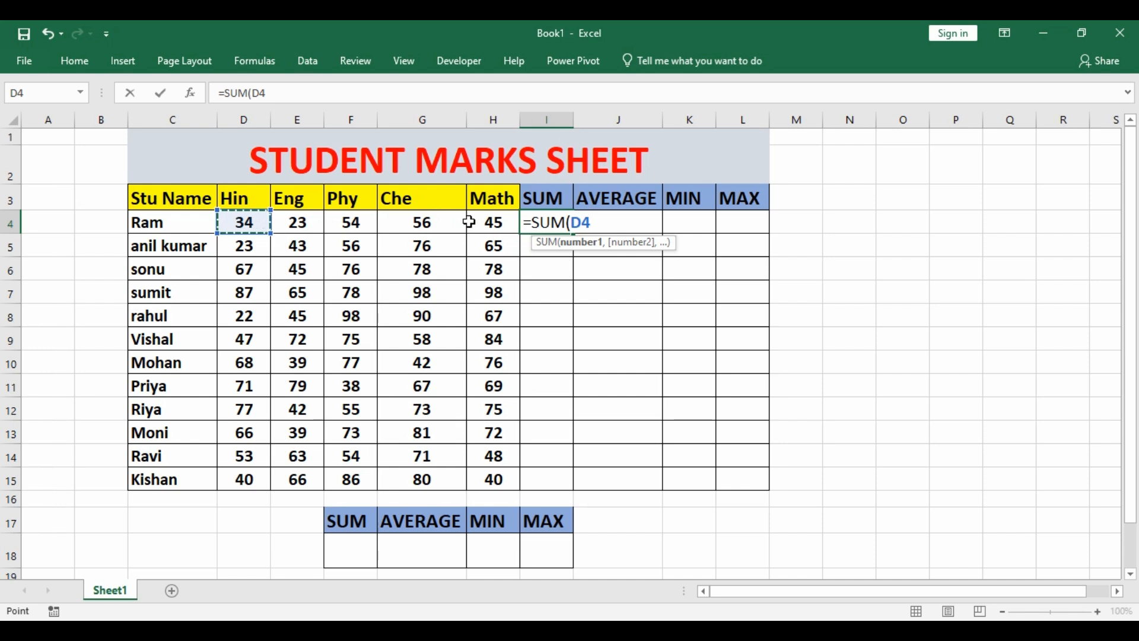
left_click(493, 223, "shift")
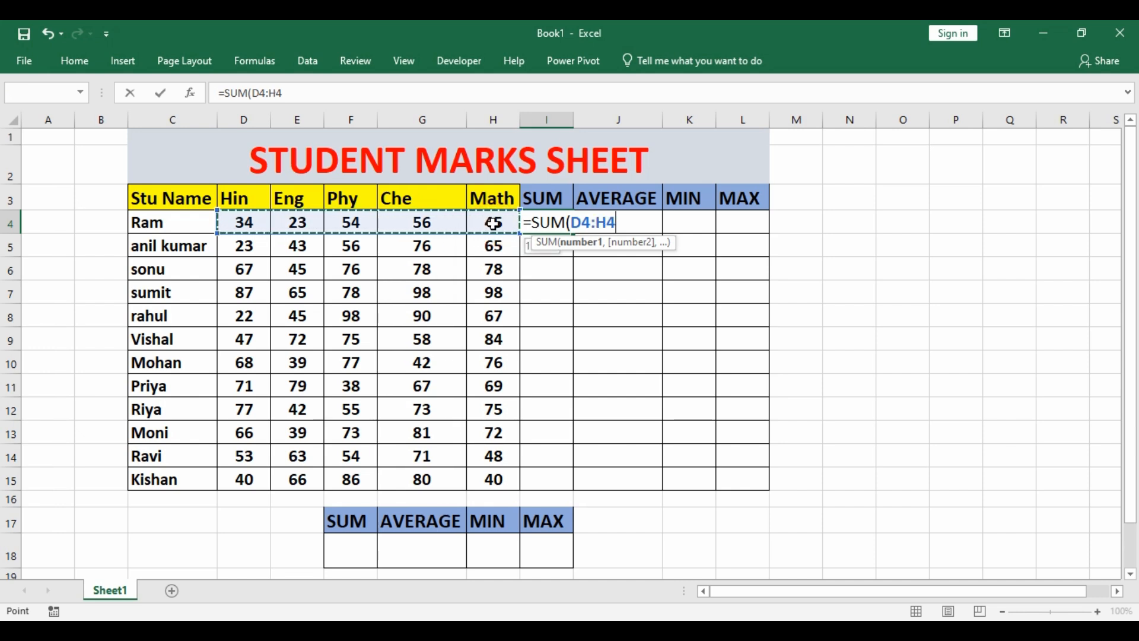
type(")")
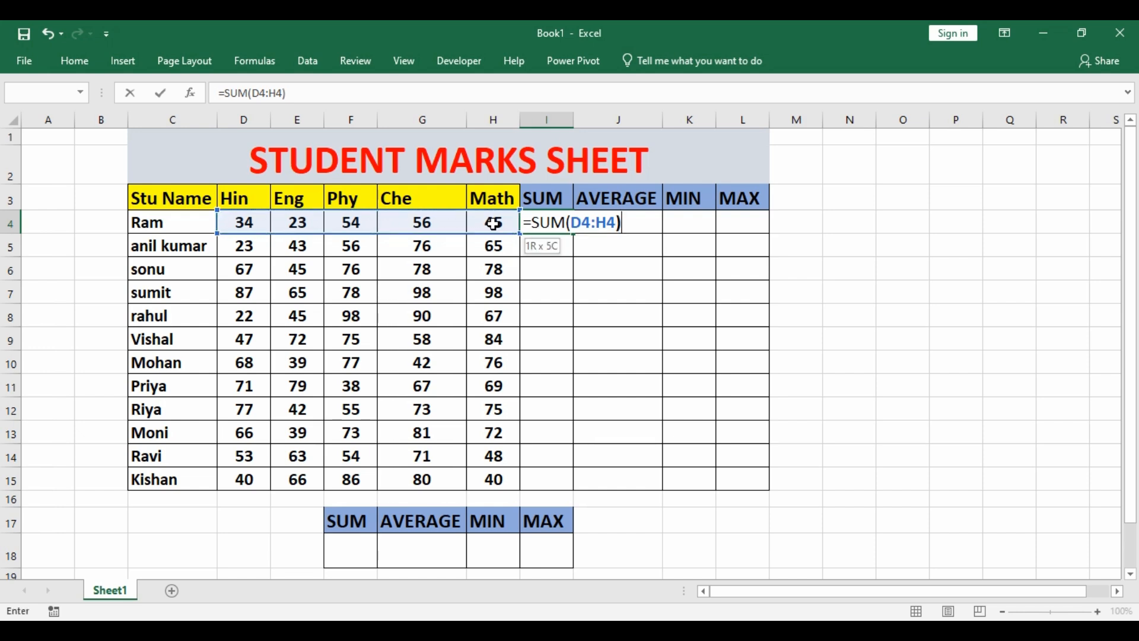
key("Return")
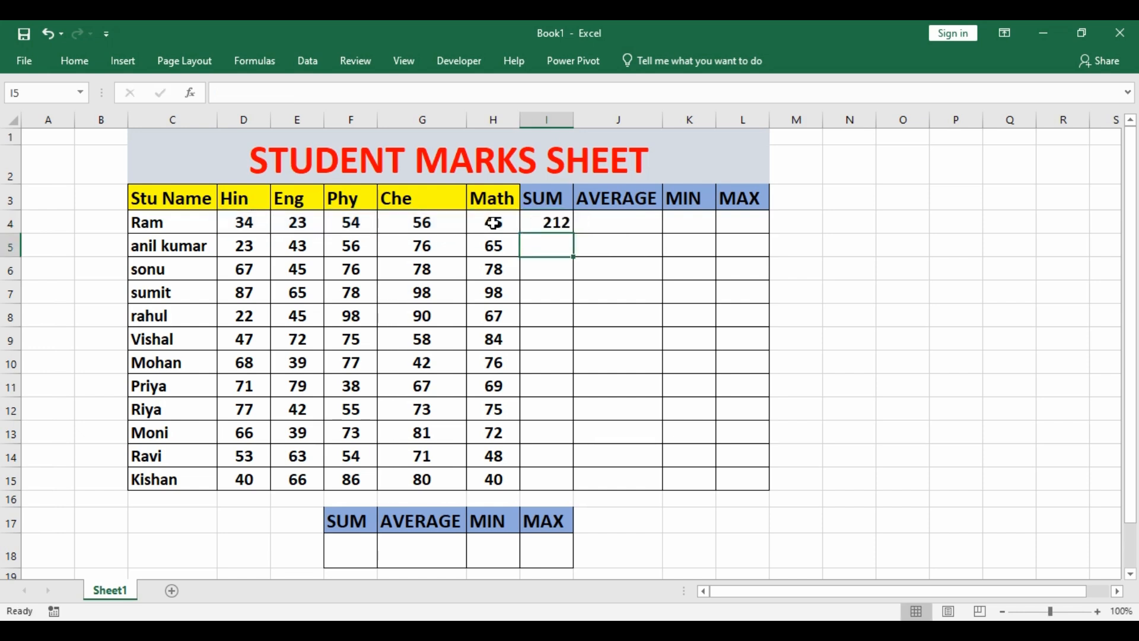
- Fill the I4 formula down through I15, and clear the contents of I4:I15
left_click(543, 221)
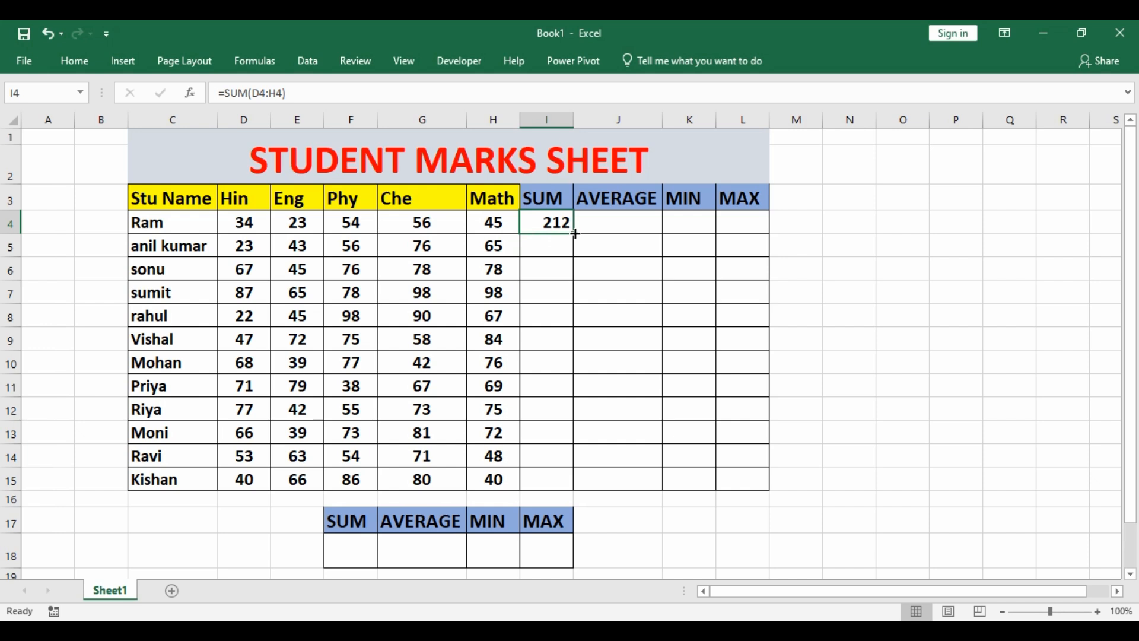
left_click_drag(575, 233, 567, 482)
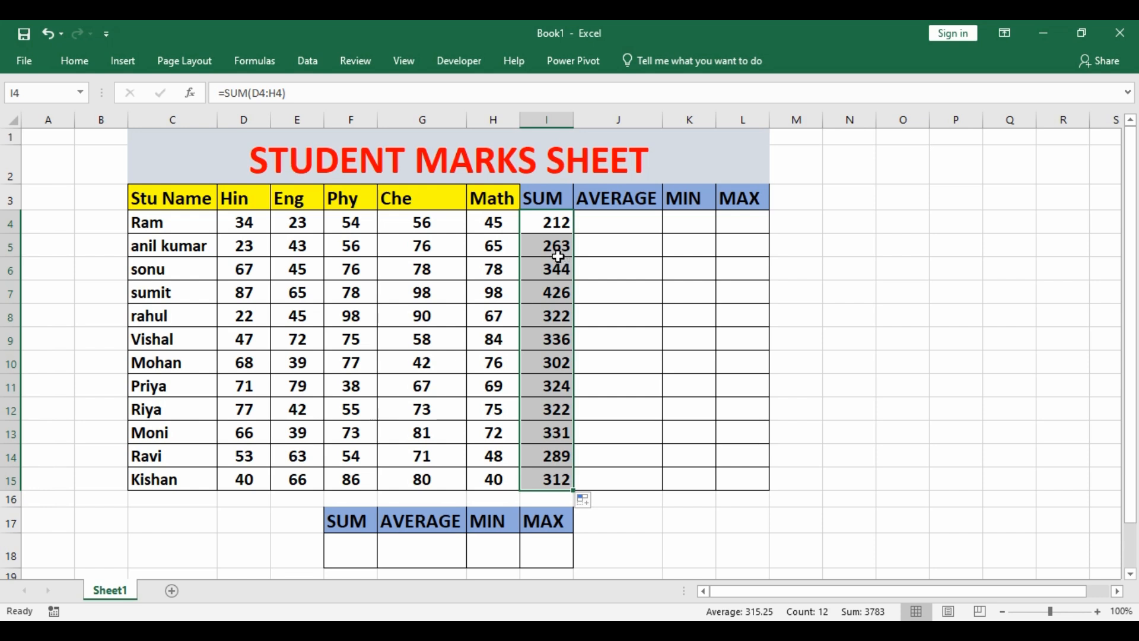
key("Delete")
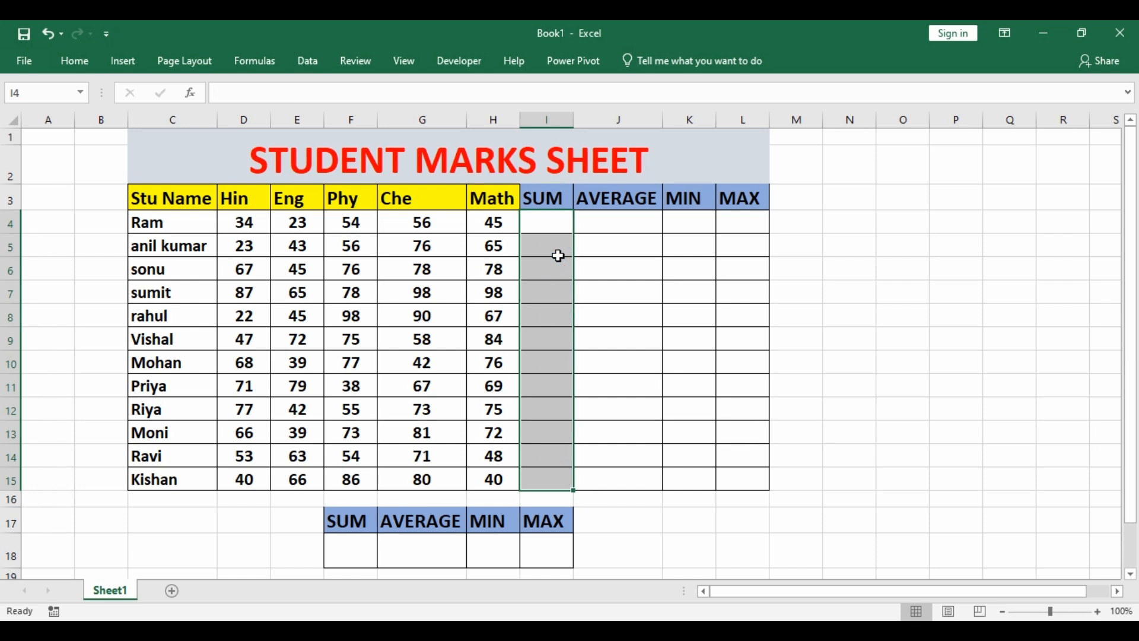
left_click(591, 257)
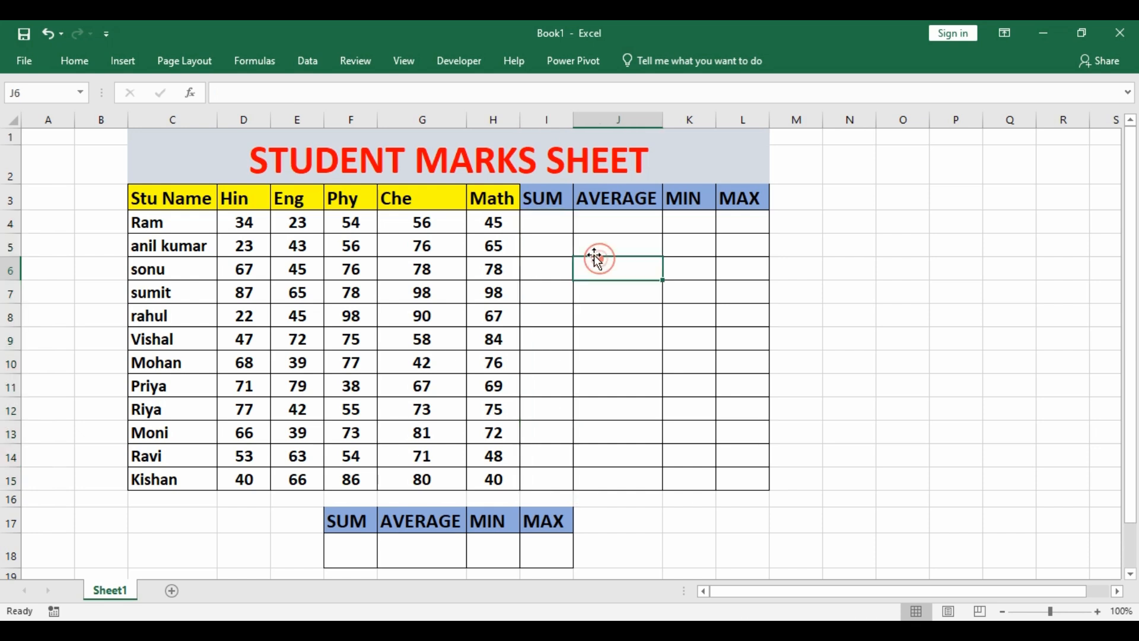
- Enter =SUM(D4:H4) into the whole range I4:I15 at once to total every student's marks
left_click(546, 221)
left_click_drag(546, 221, 535, 478)
type("=SU")
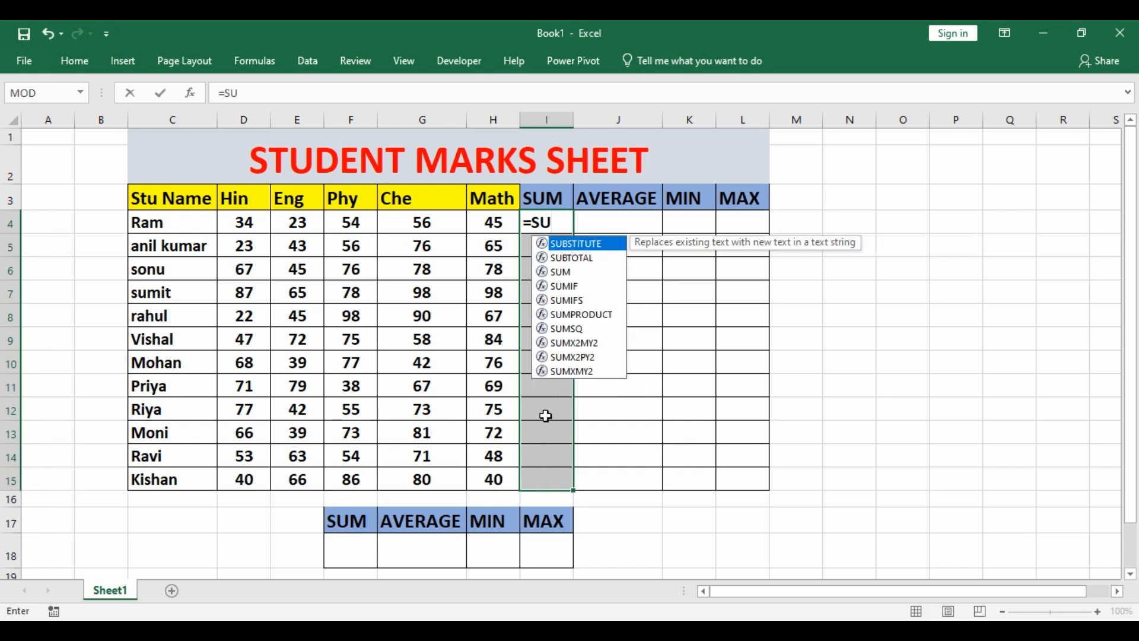
type("M(")
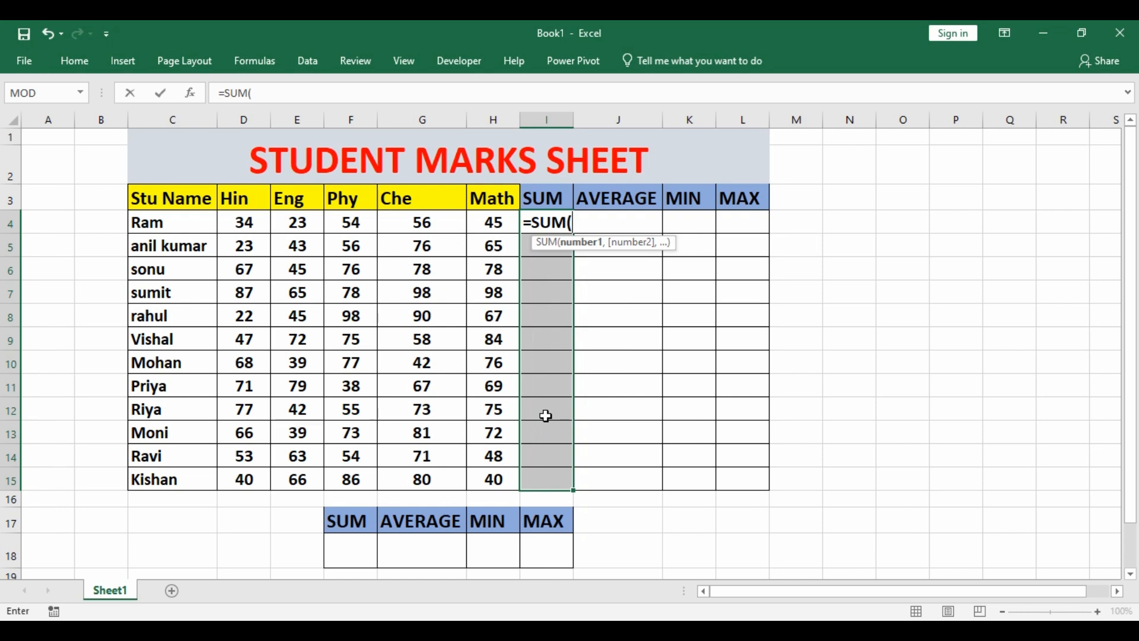
left_click_drag(240, 222, 480, 220)
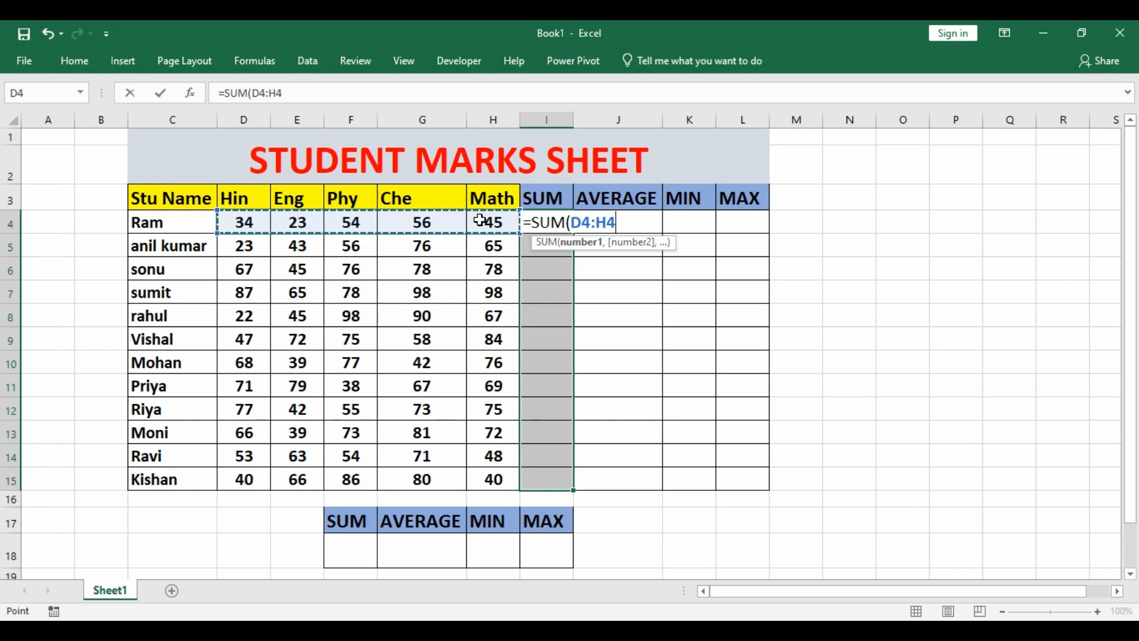
type(")")
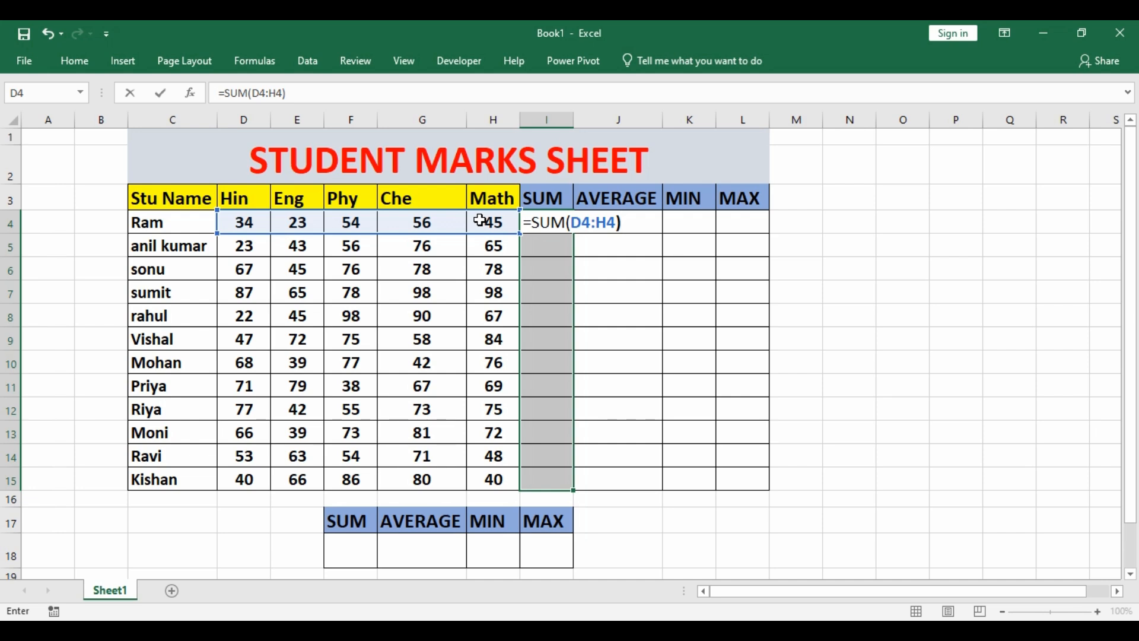
key("ctrl+Return")
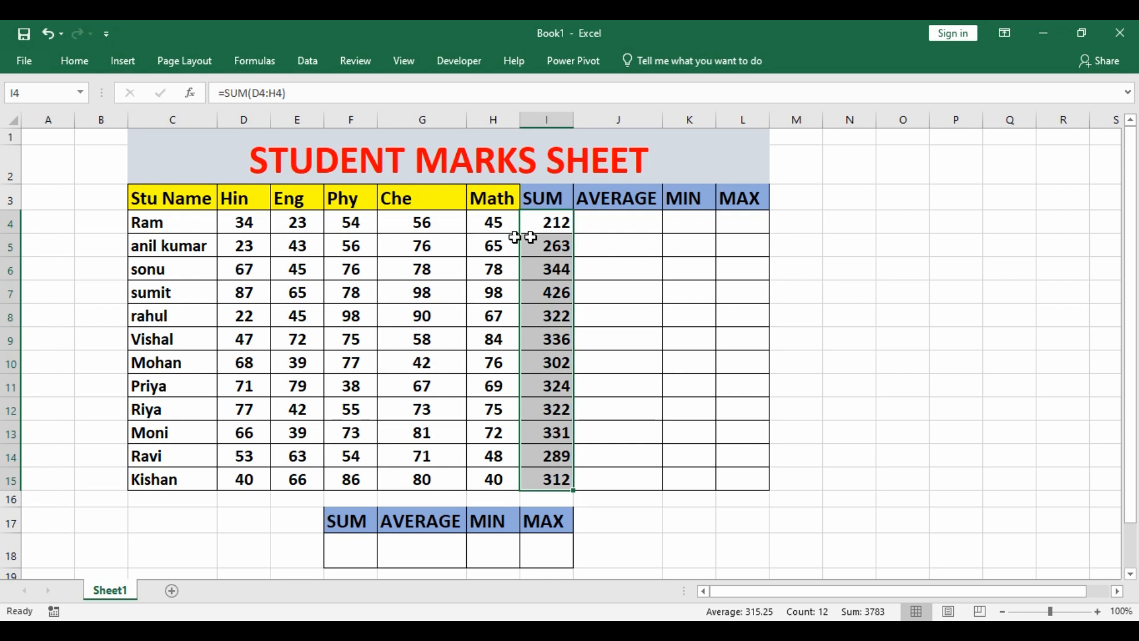
- Total all the students' subject marks by entering =SUM(D4:H15) in cell F18 under the lower SUM heading
left_click(588, 230)
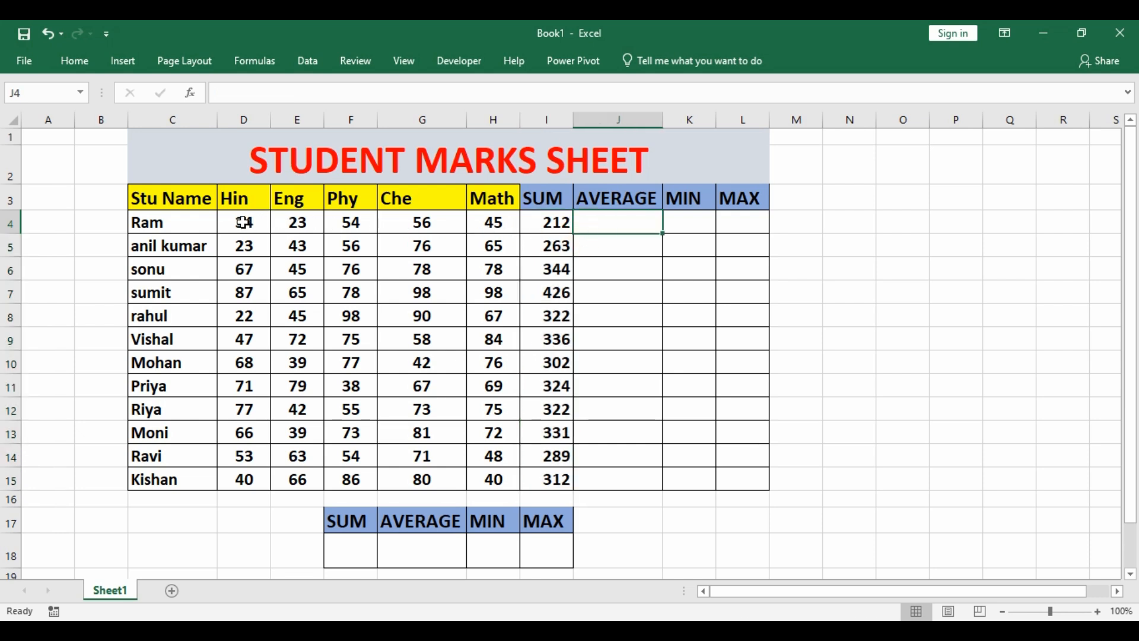
left_click_drag(243, 223, 474, 486)
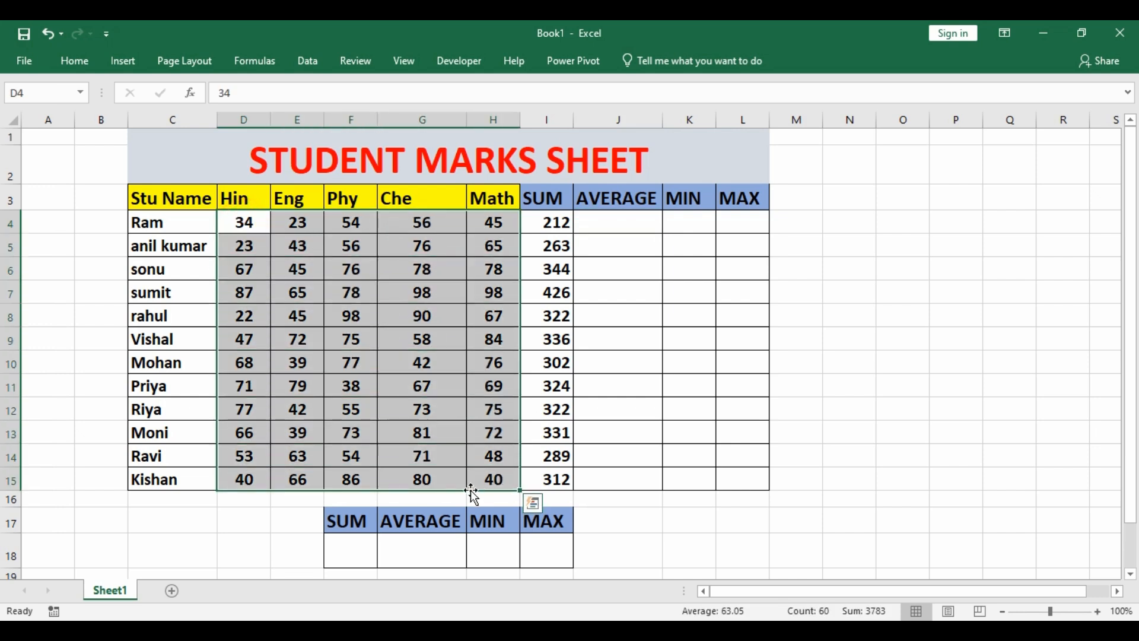
left_click(351, 549)
type("=")
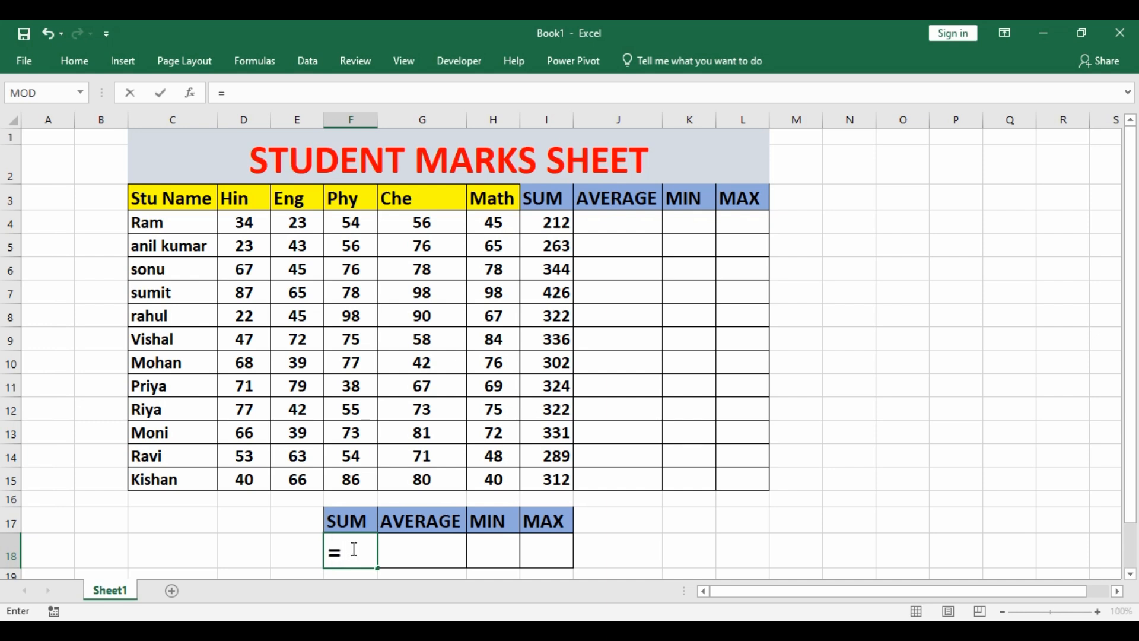
type("SUM")
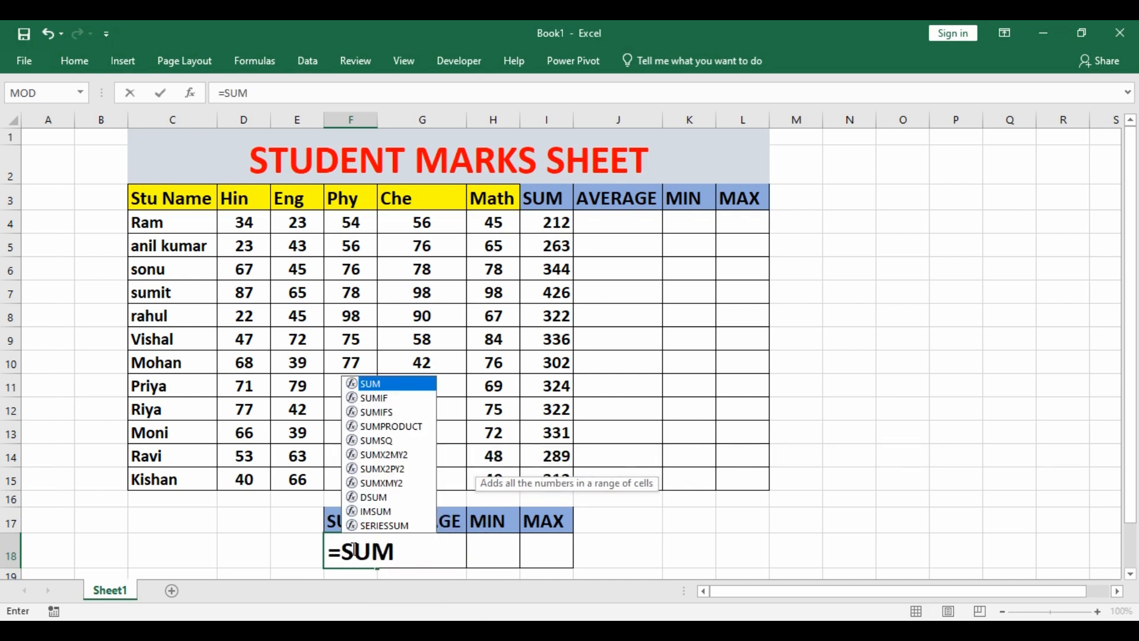
type("(")
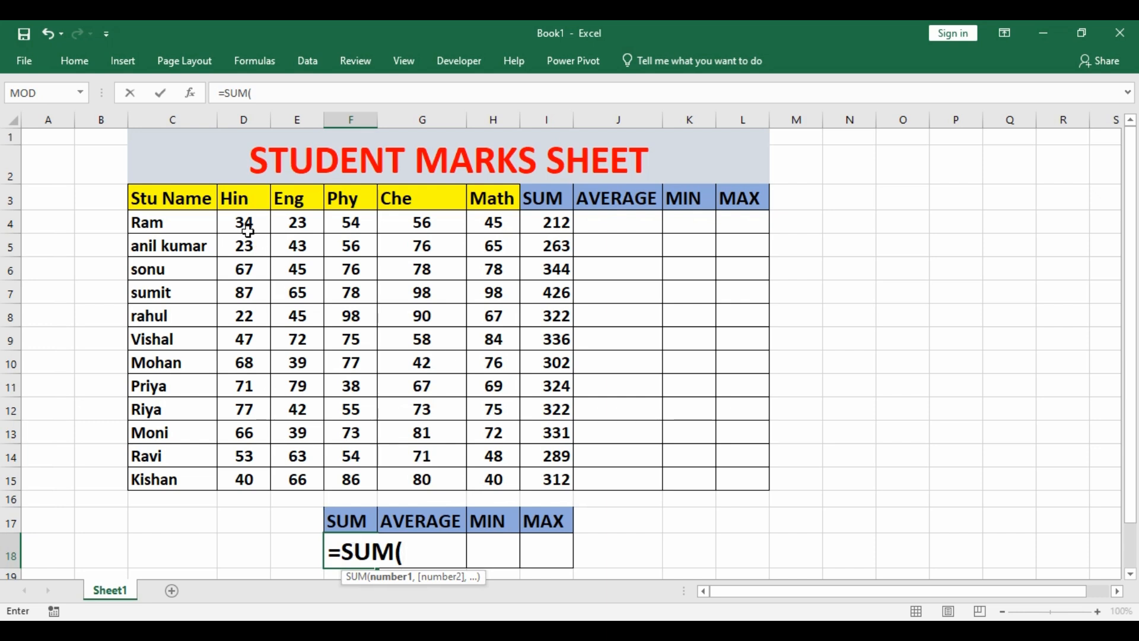
left_click_drag(248, 223, 506, 482)
type(")")
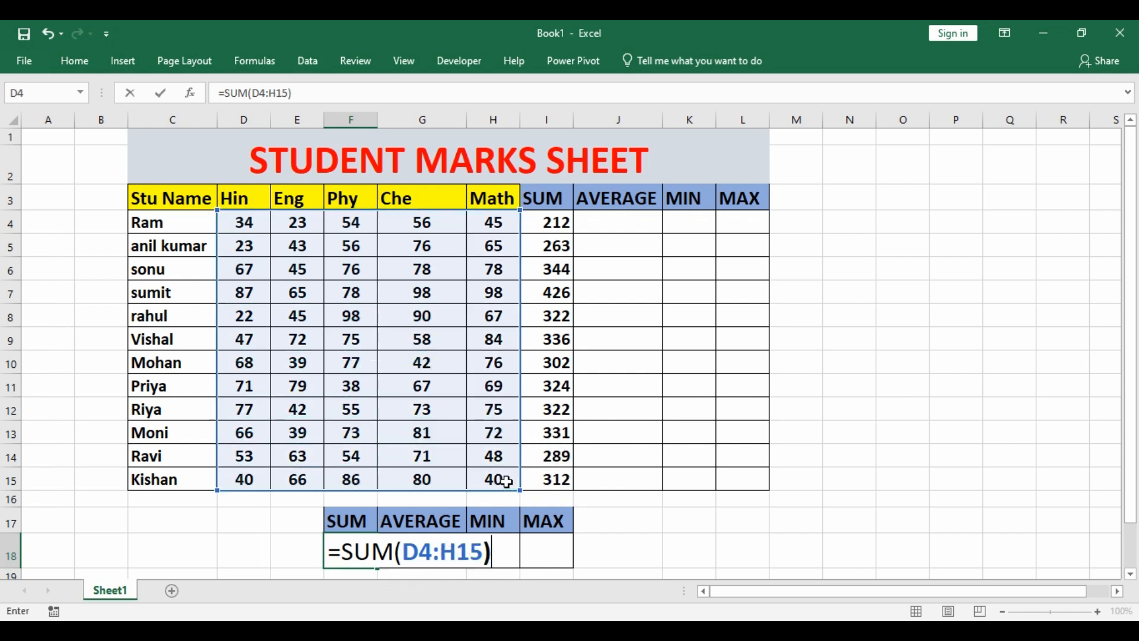
key("Return")
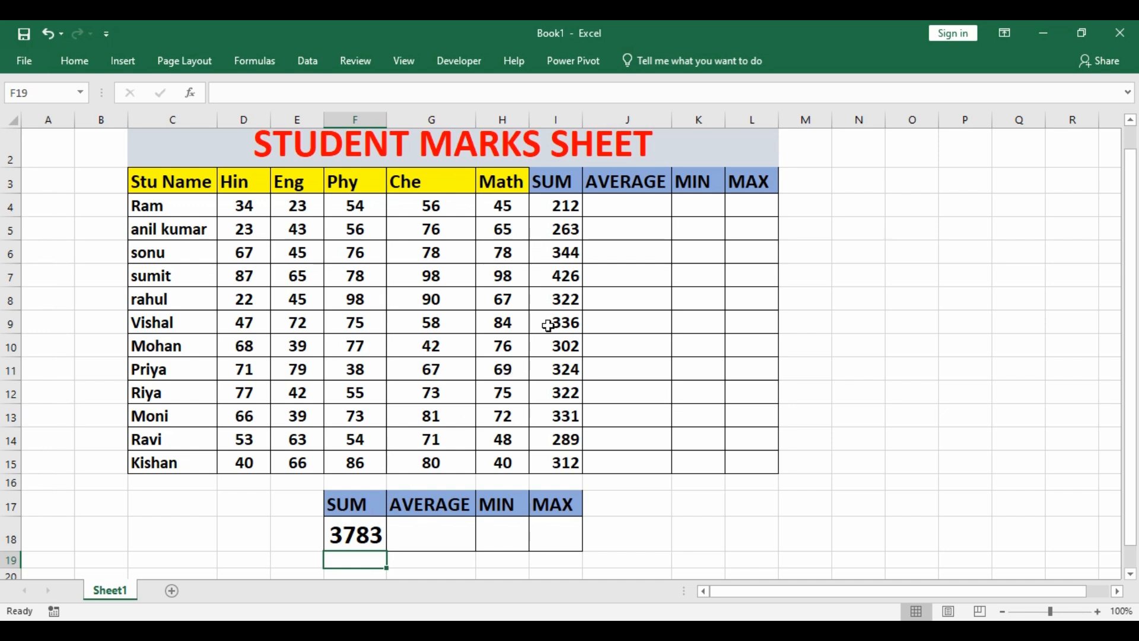
- Enter =AVERAGE(D4:H4) in cell J4 and fill it down through J15 for every student
left_click(618, 204)
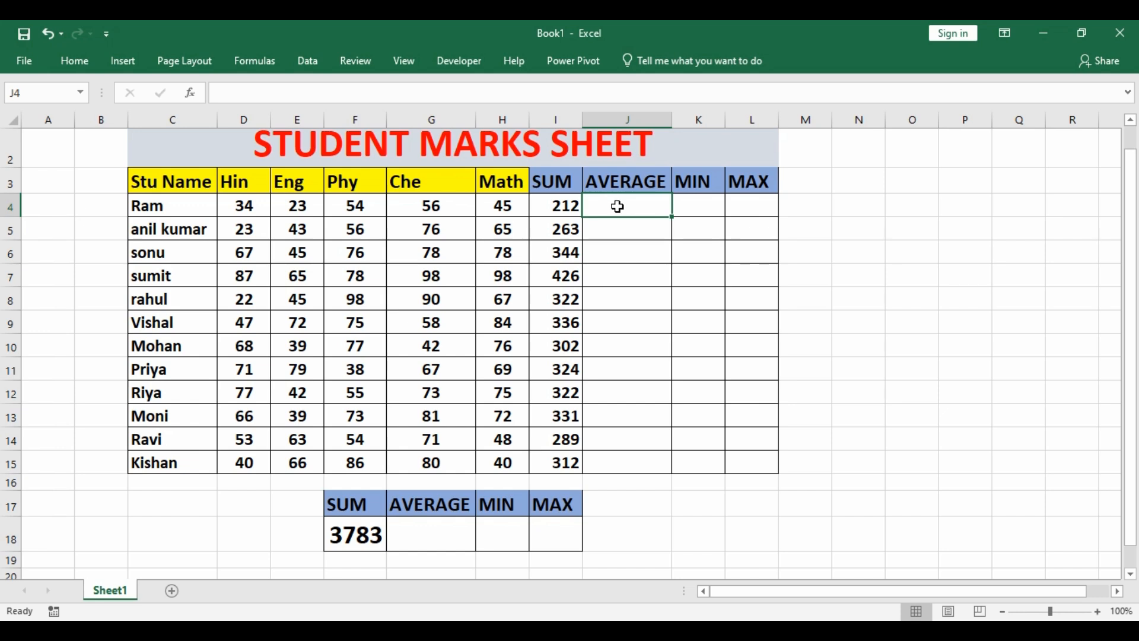
type("=")
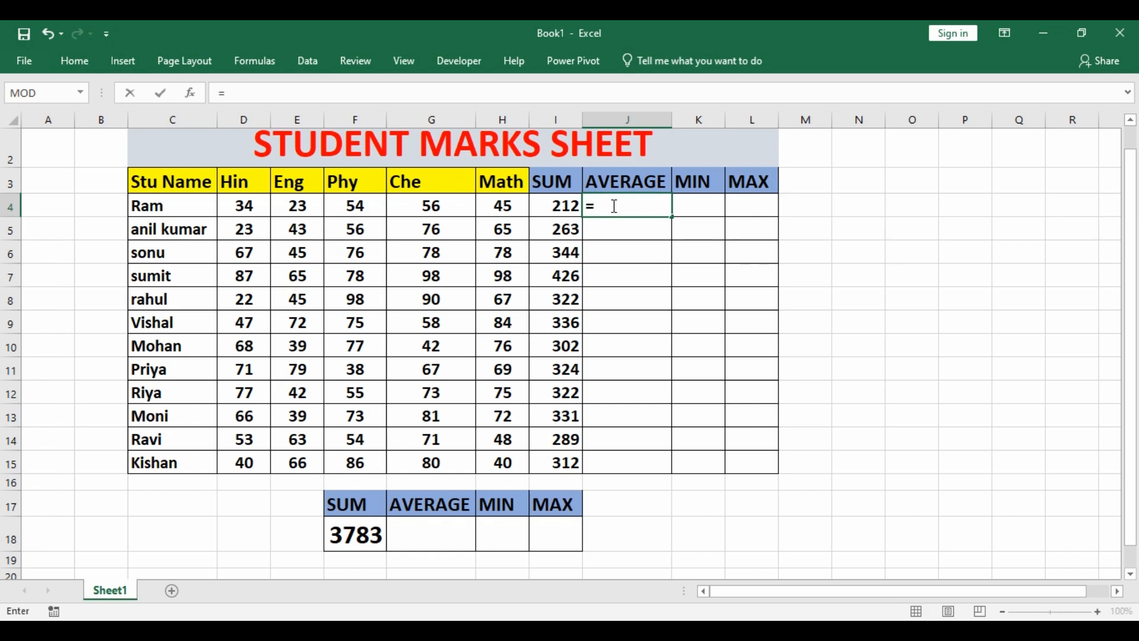
type("A")
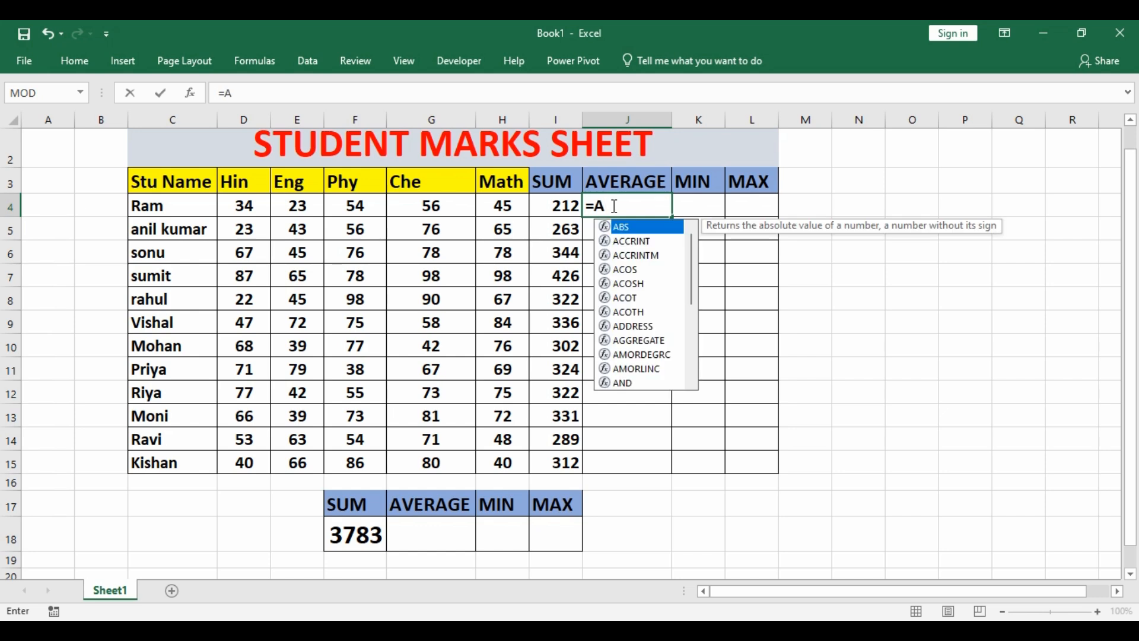
type("V")
key("Down")
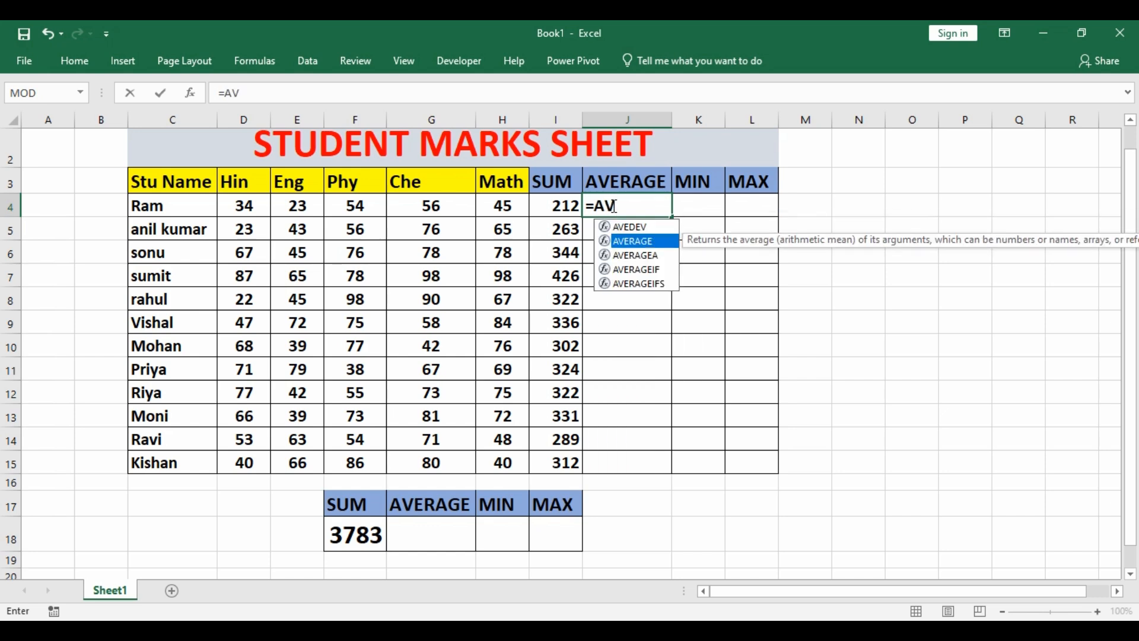
key("Tab")
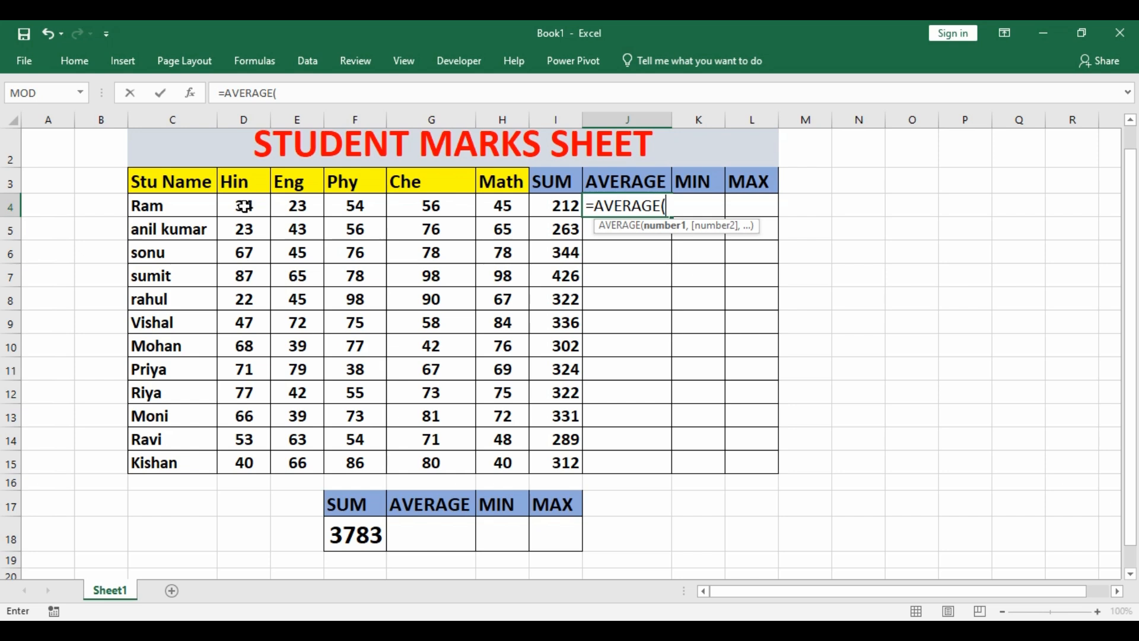
left_click_drag(240, 206, 500, 208)
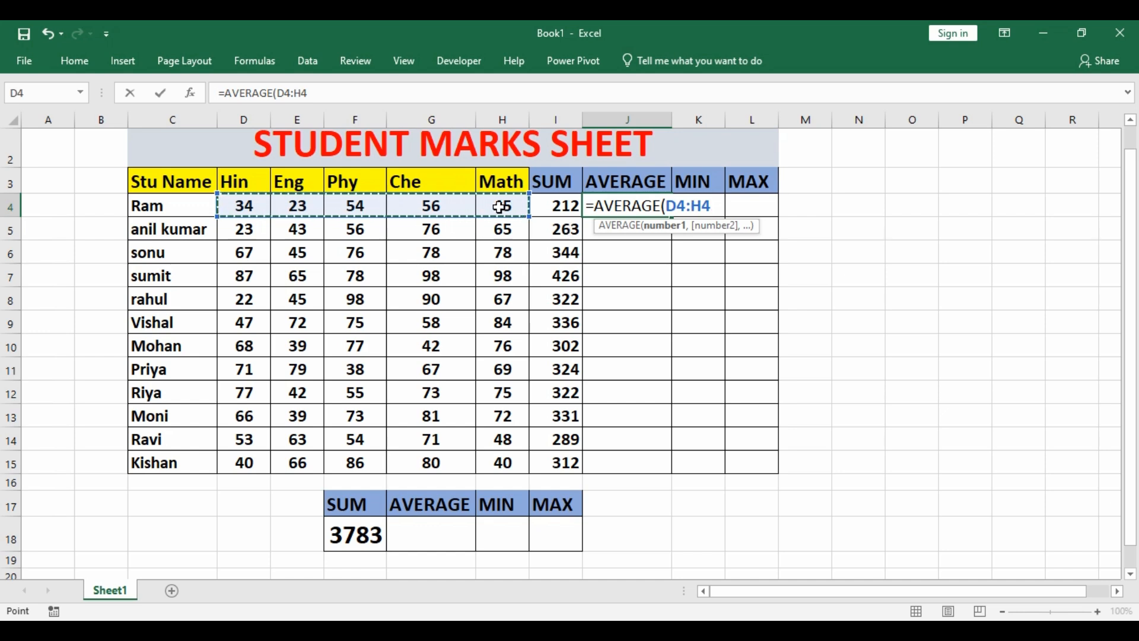
type(")")
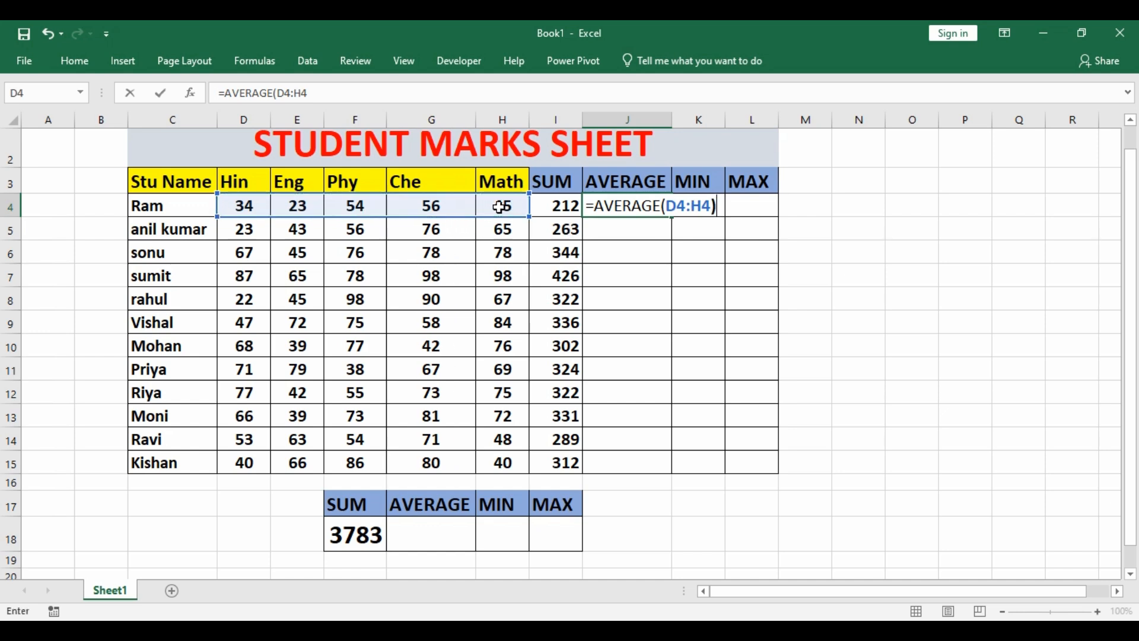
key("Return")
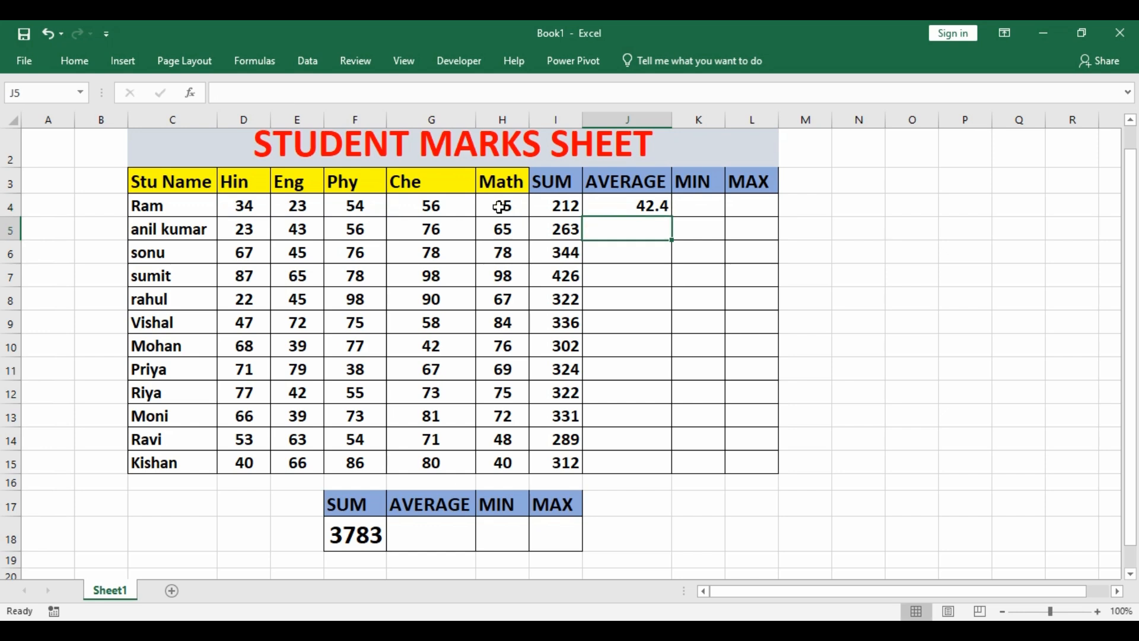
left_click(614, 202)
left_click_drag(673, 218, 687, 473)
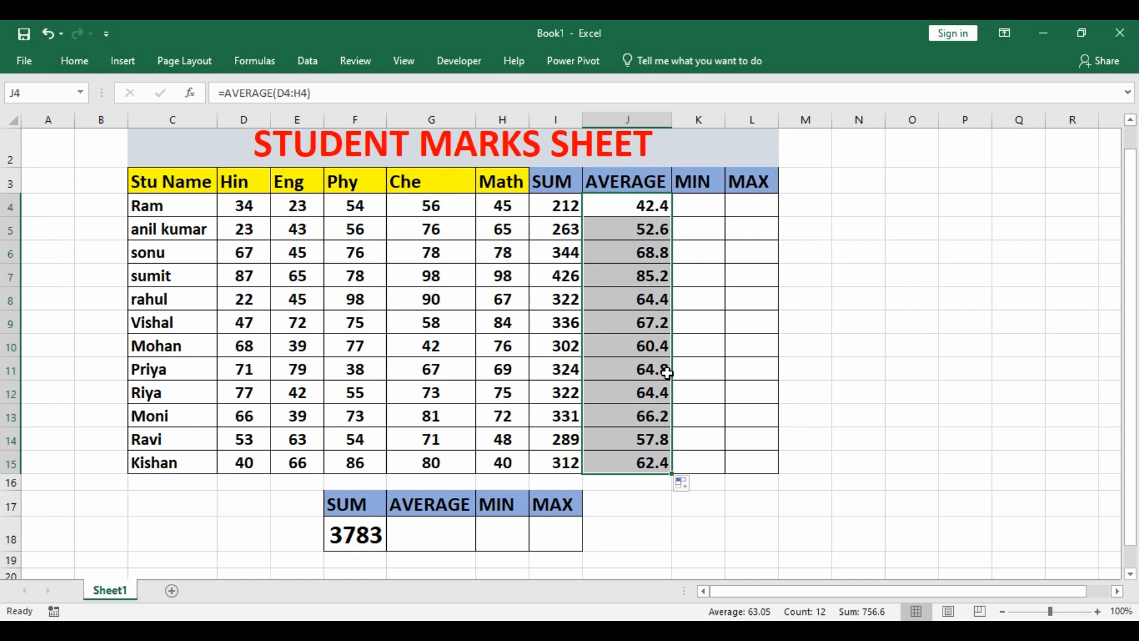
- Cross-check the averages by entering =I4*100/500 in cell K4 and filling it down through K15
left_click(697, 207)
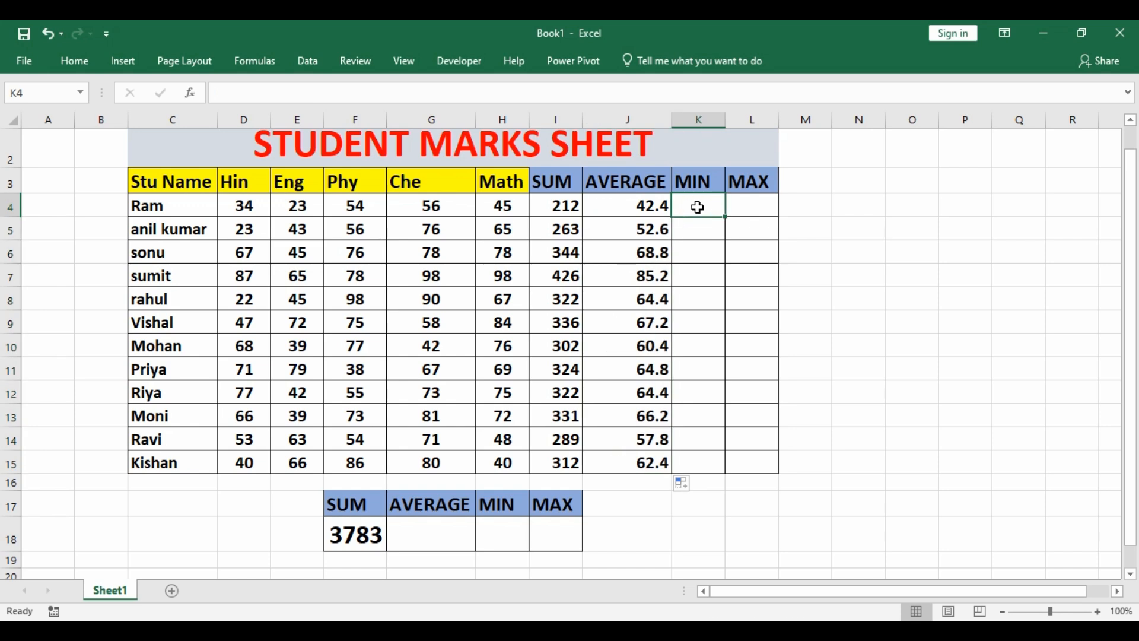
type("=")
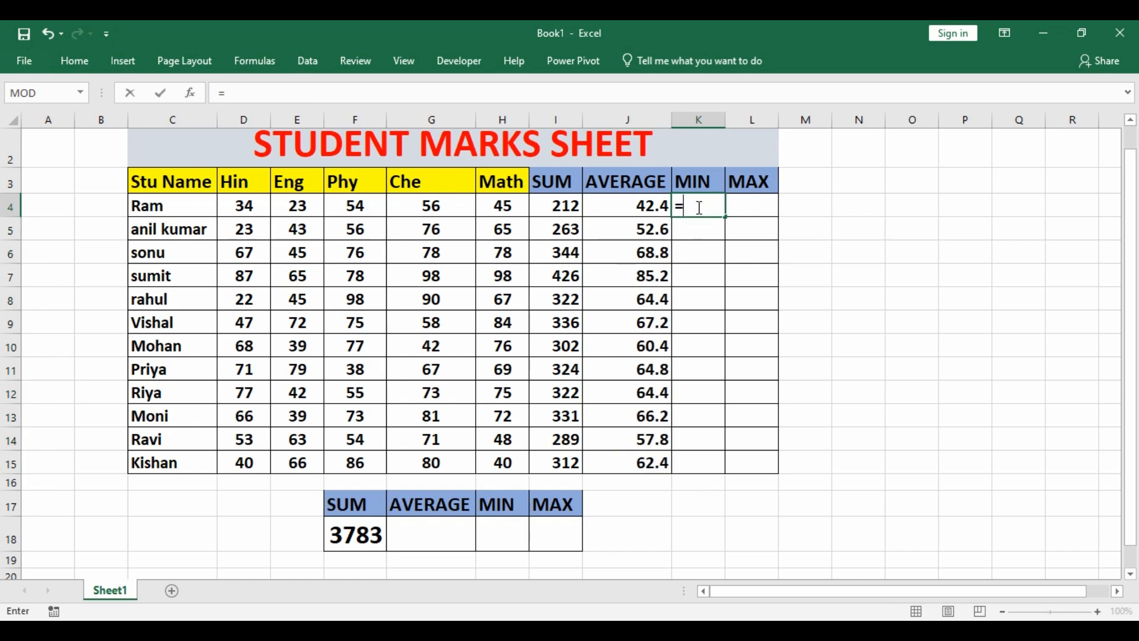
left_click(565, 207)
type("*")
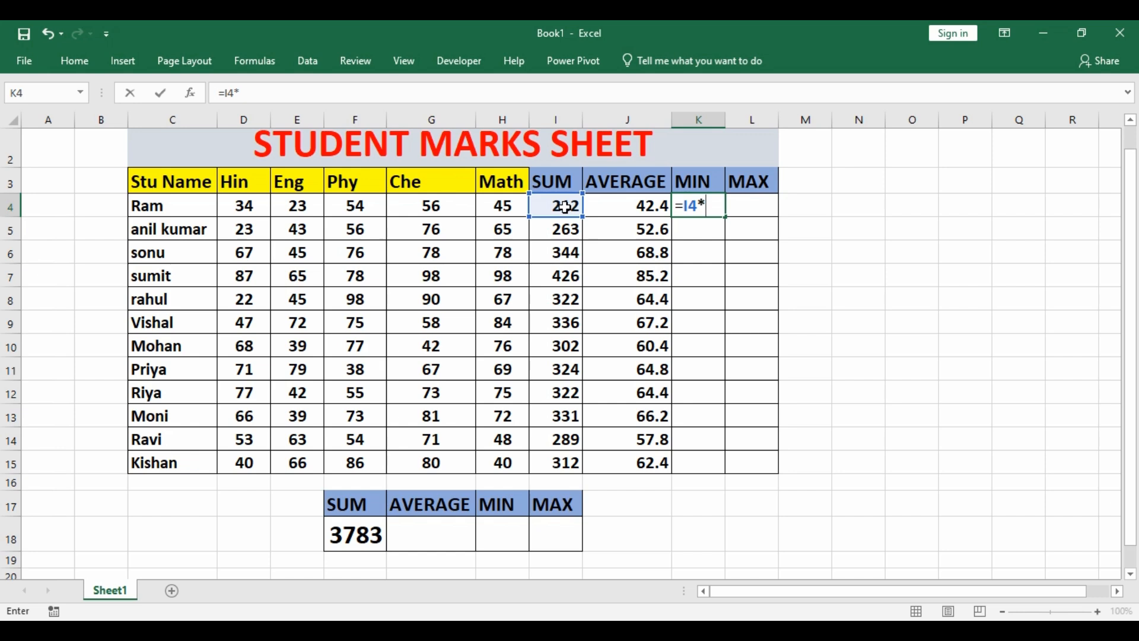
type("100")
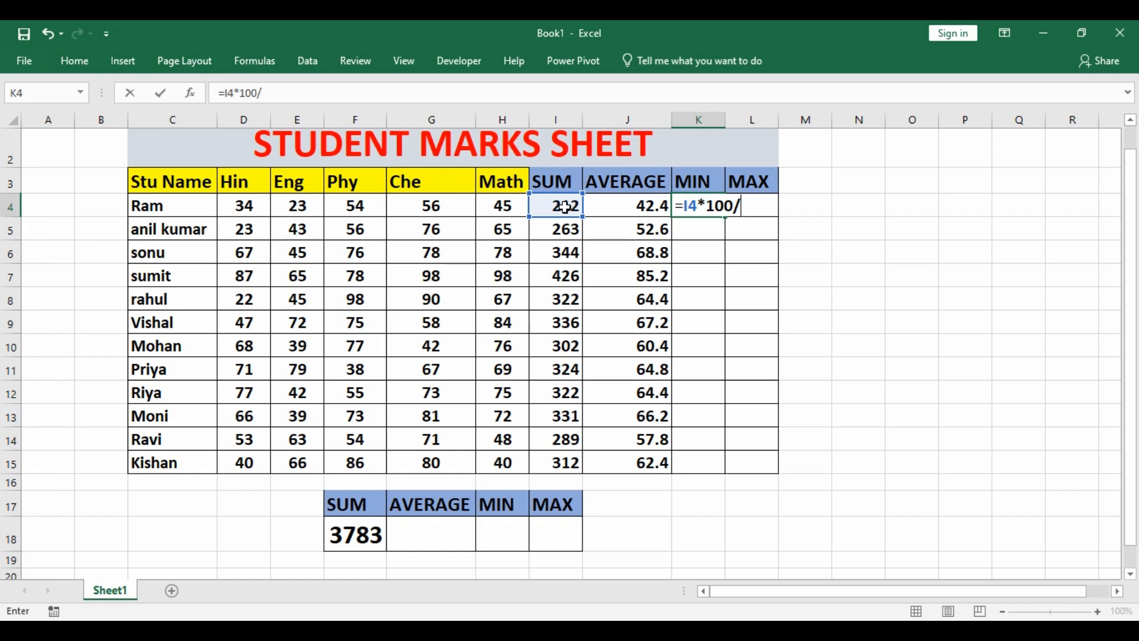
type("/500")
key("Return")
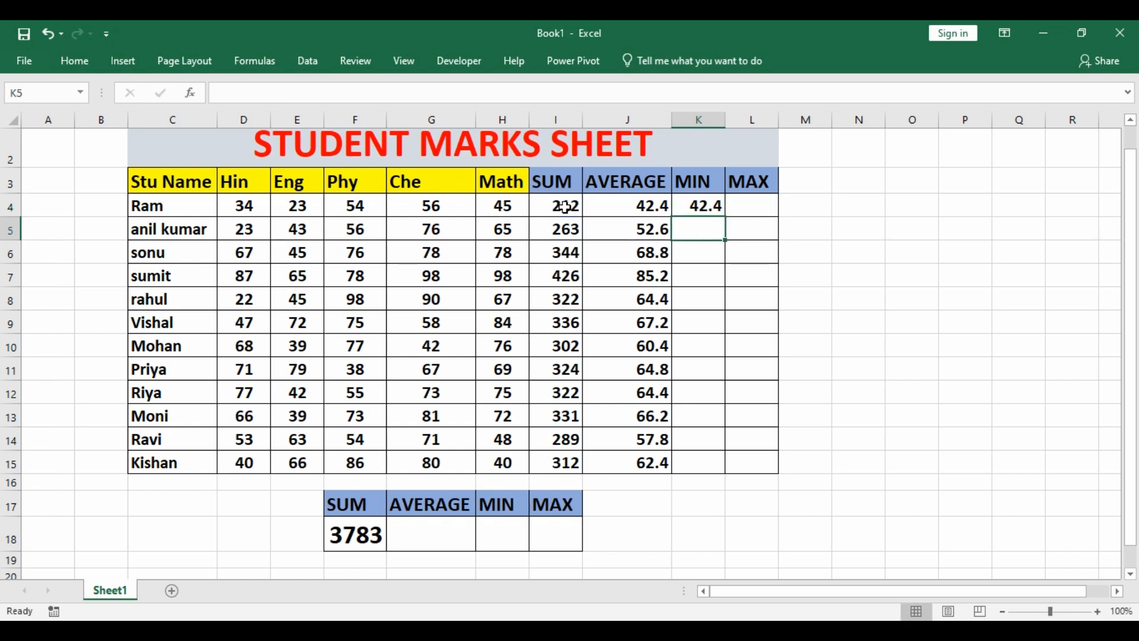
left_click(704, 209)
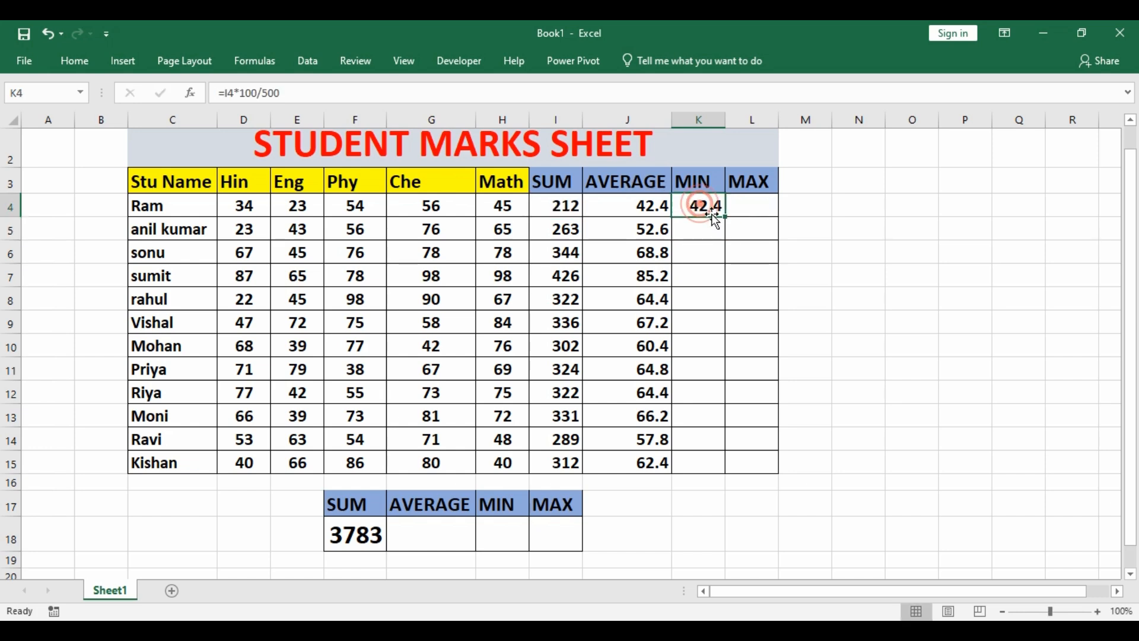
left_click_drag(724, 217, 739, 467)
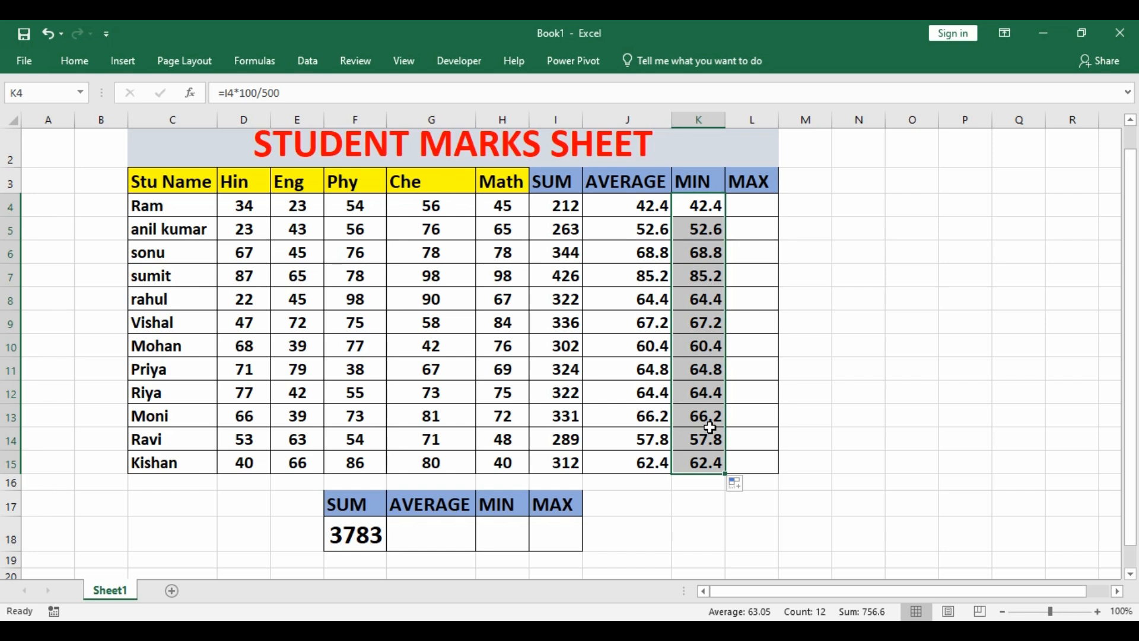
- Inspect the percentage formula in K4, and clear the contents of K4:K15
double_click(703, 205)
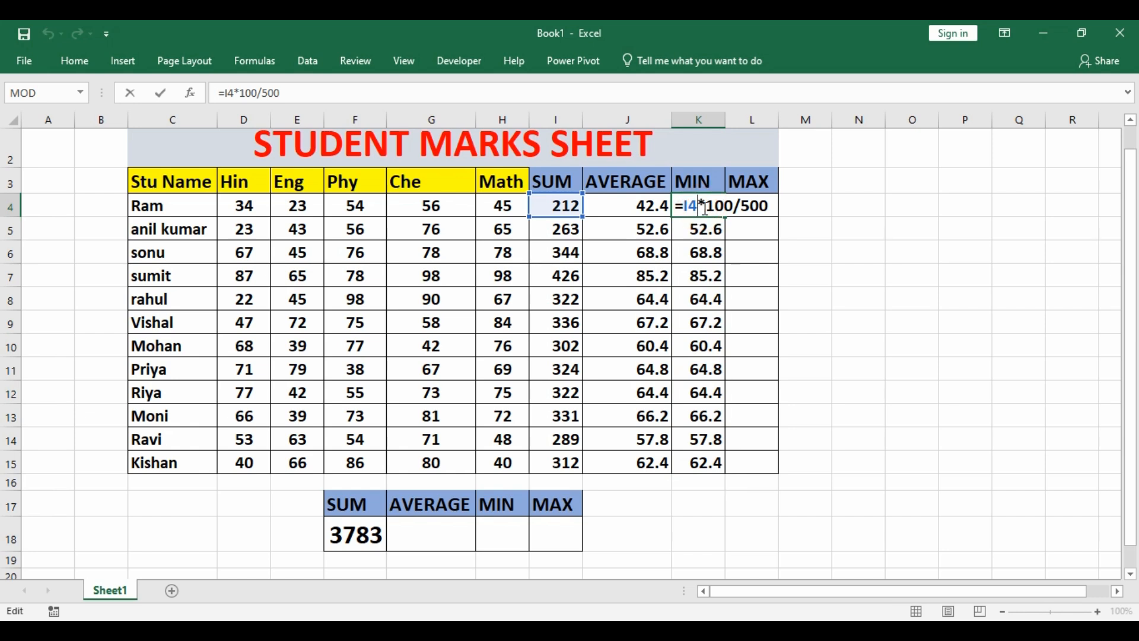
key("Escape")
left_click_drag(690, 211, 702, 458)
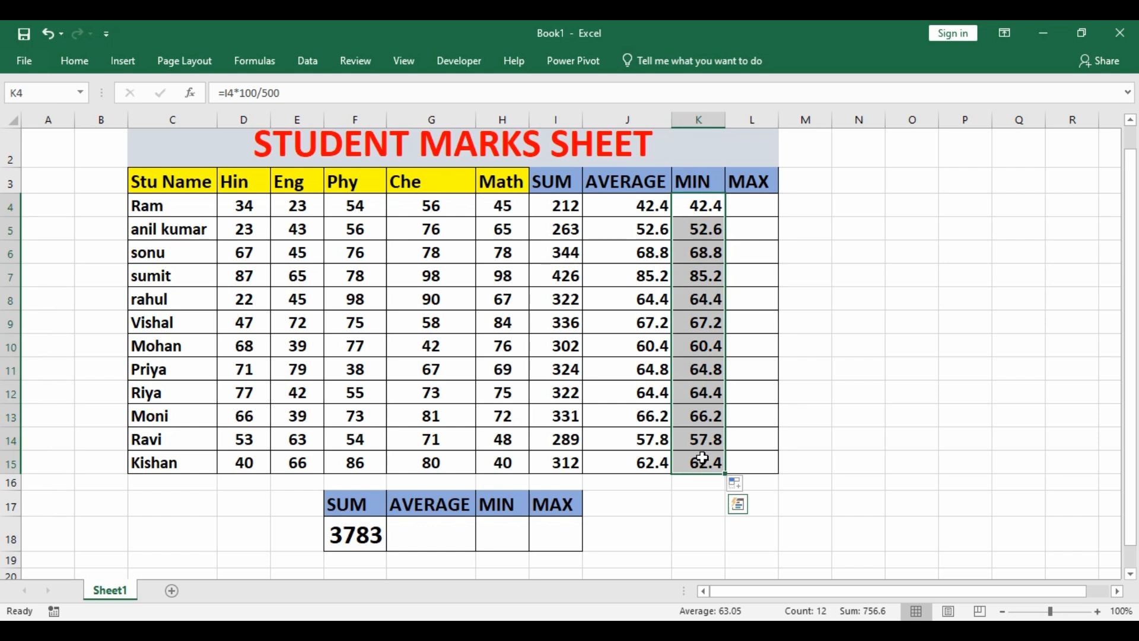
key("Delete")
- Enter =MIN(D4:H4) in cell K4 and fill it down through K15 to get each student's lowest mark
left_click(697, 206)
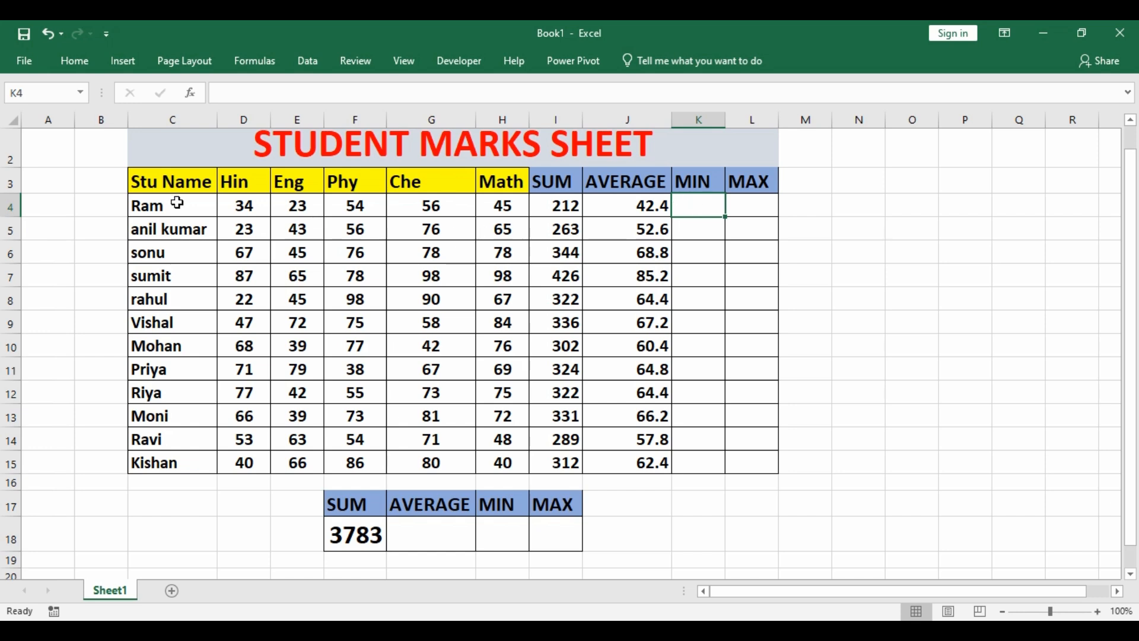
left_click(242, 203)
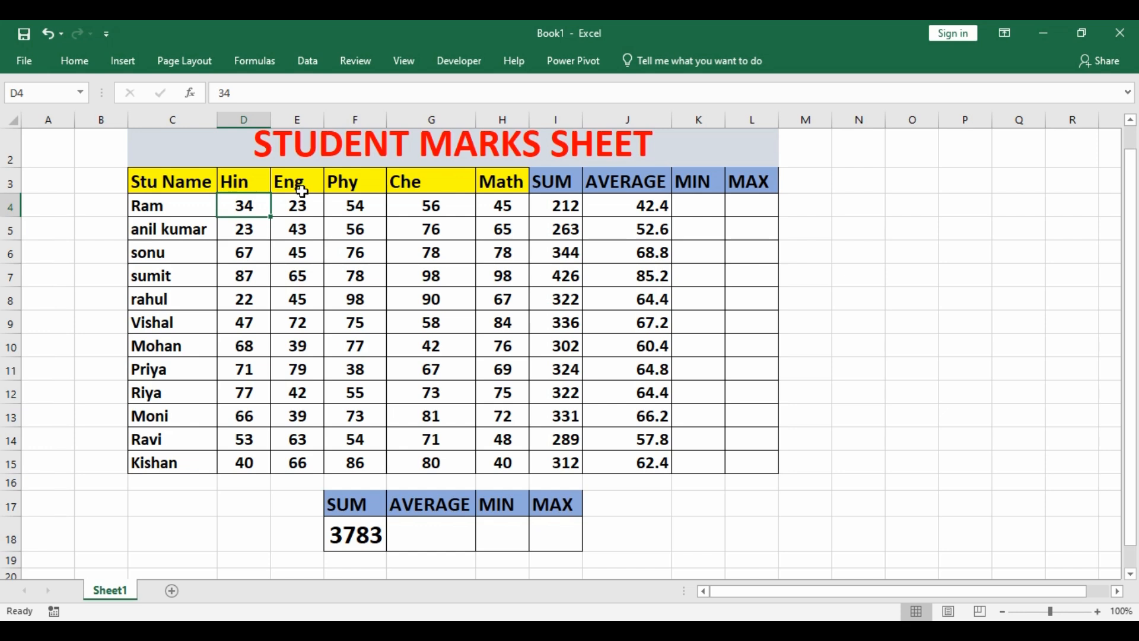
left_click(444, 204)
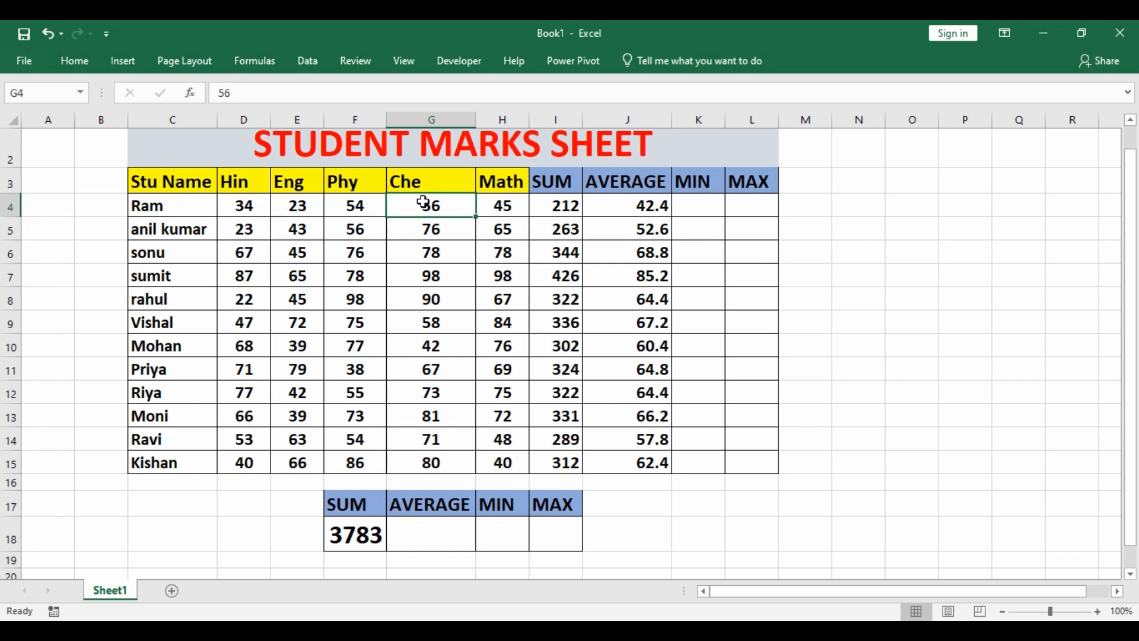
left_click(701, 204)
type("=")
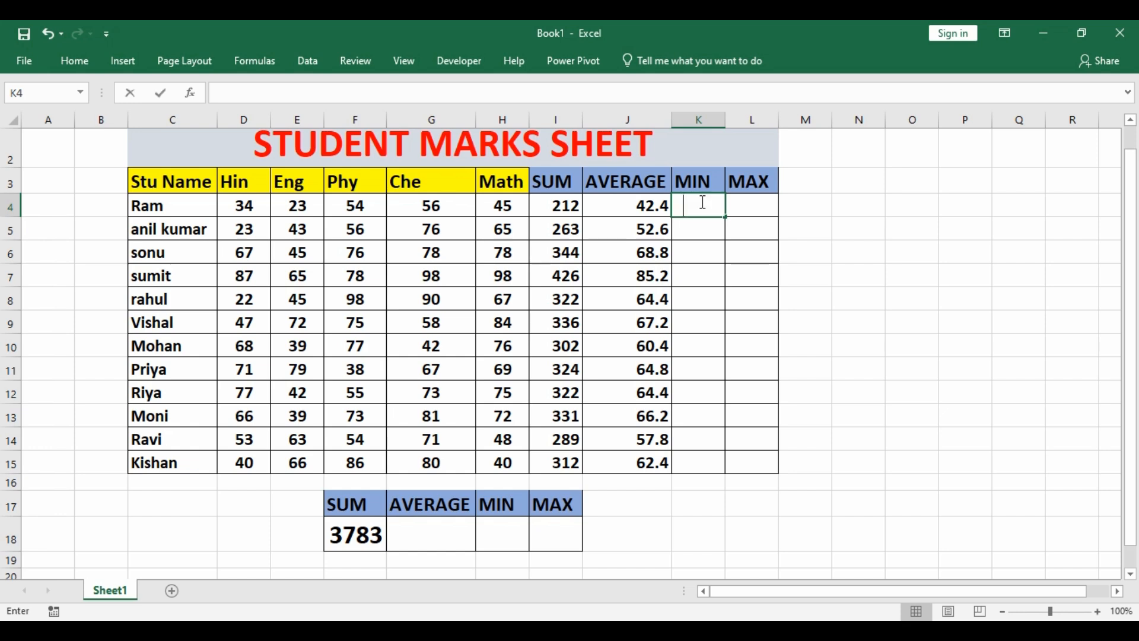
type("MI")
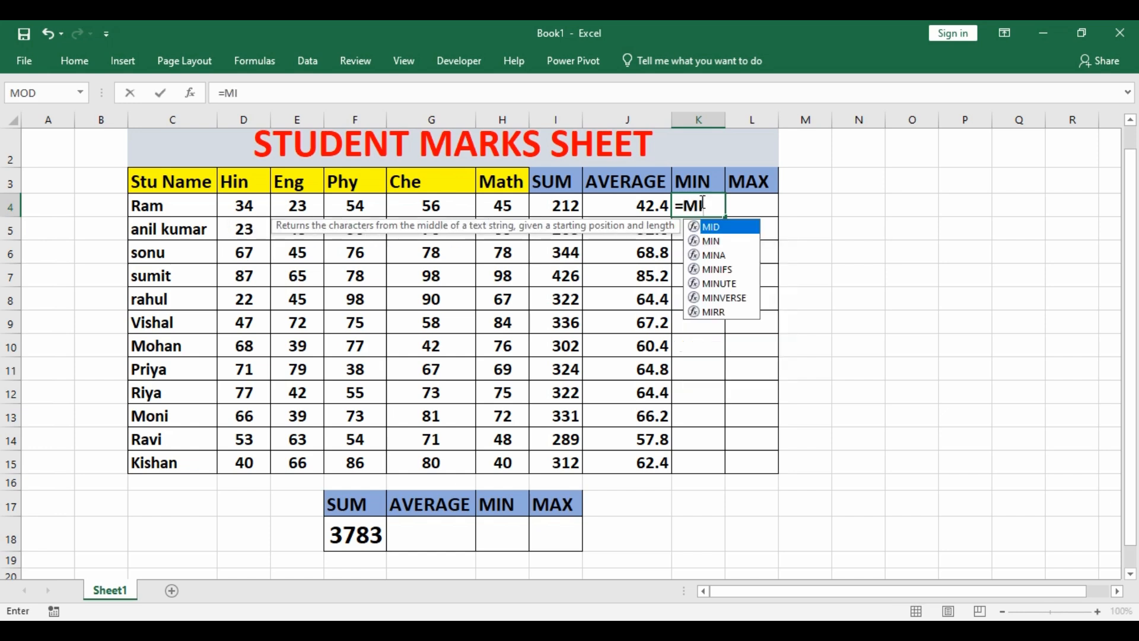
type("N(")
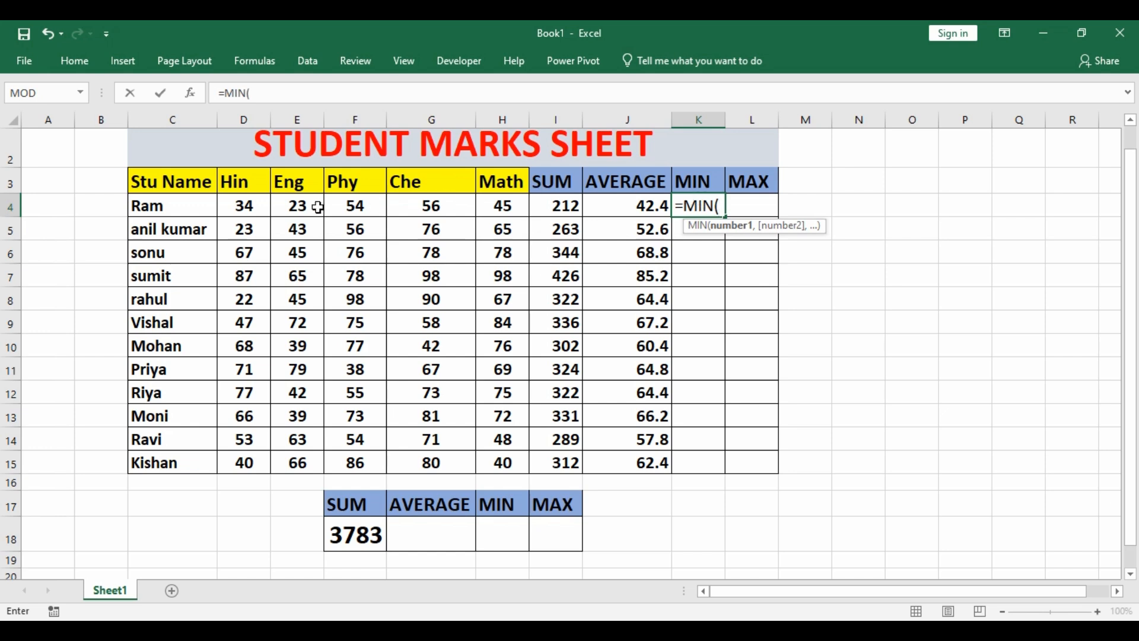
left_click_drag(247, 204, 497, 205)
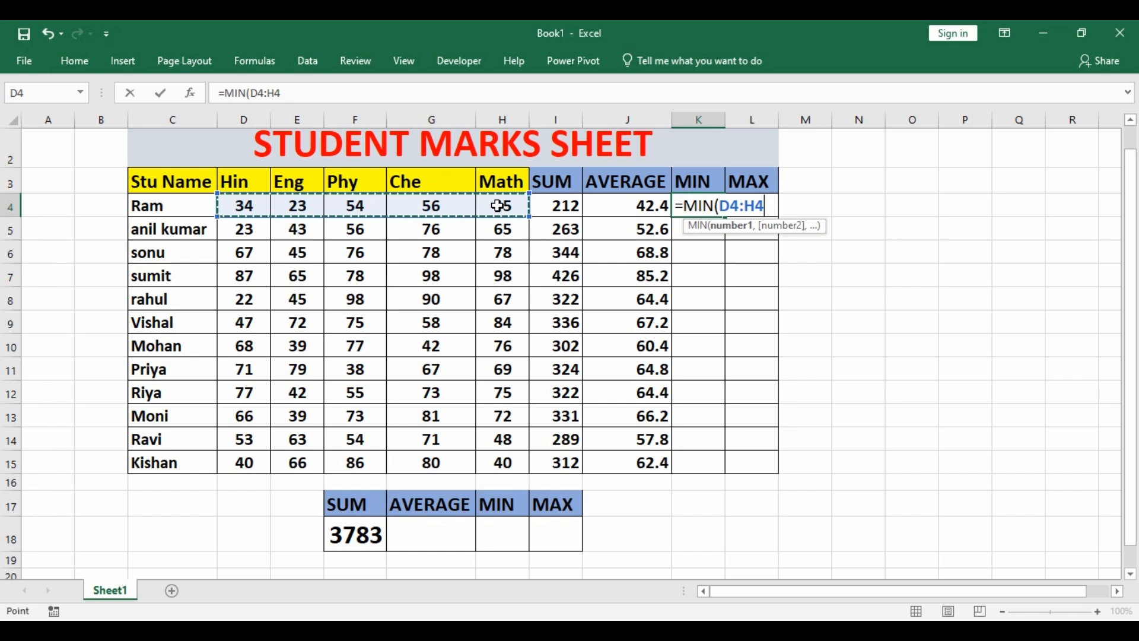
type(")")
key("Return")
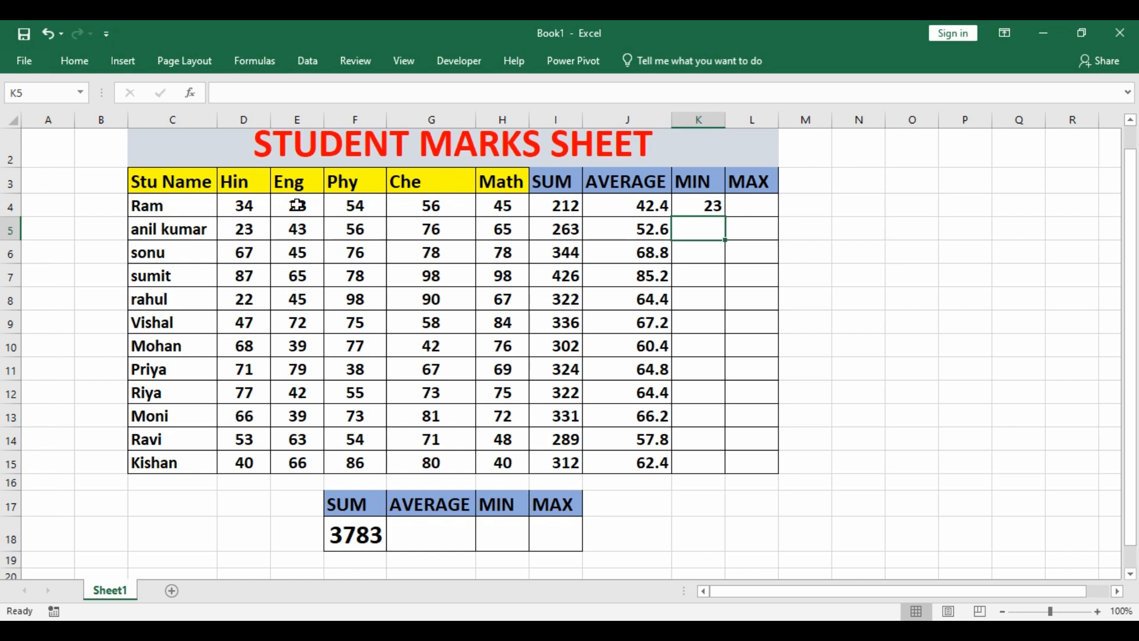
left_click(703, 209)
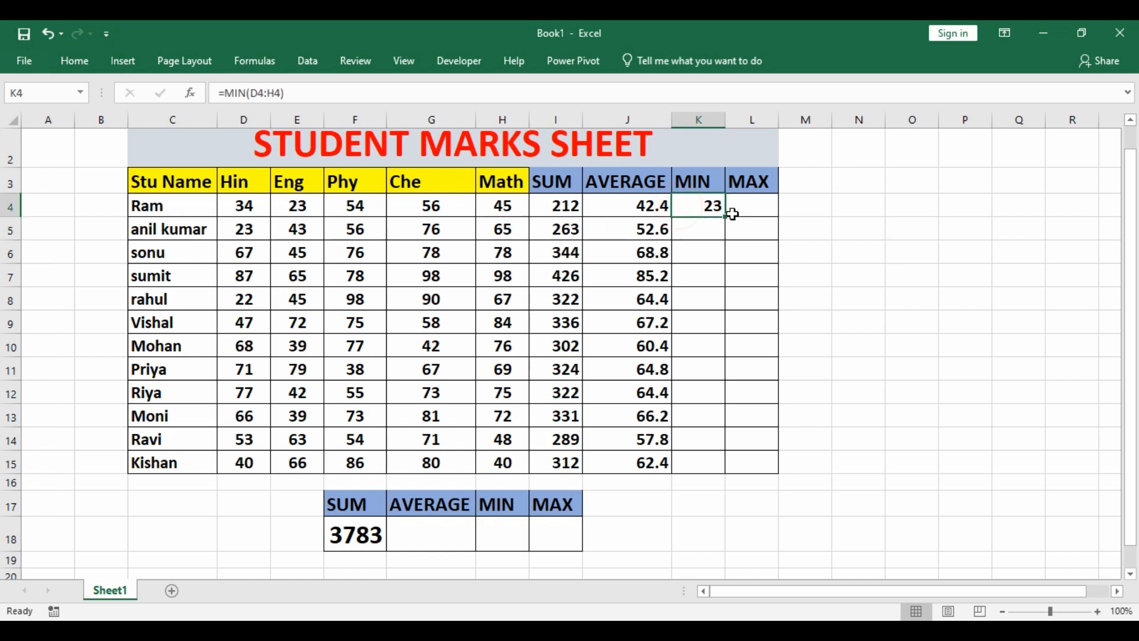
left_click_drag(726, 219, 737, 474)
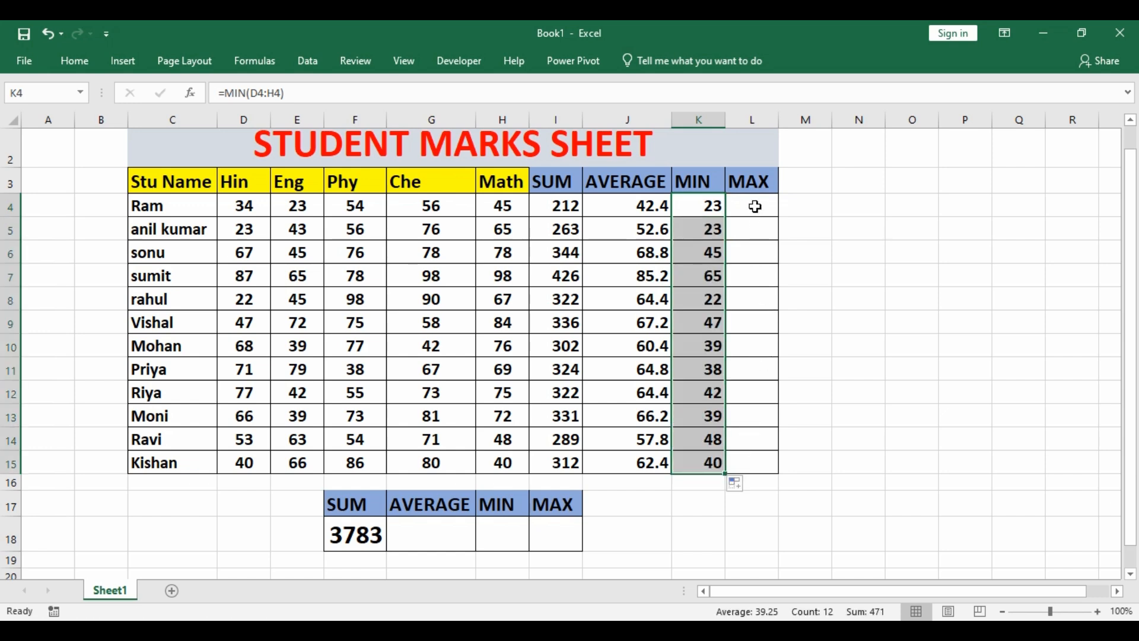
- Enter =MAX(D4:H4) in cell L4 and fill it down through L15 to get each student's highest mark
left_click(755, 206)
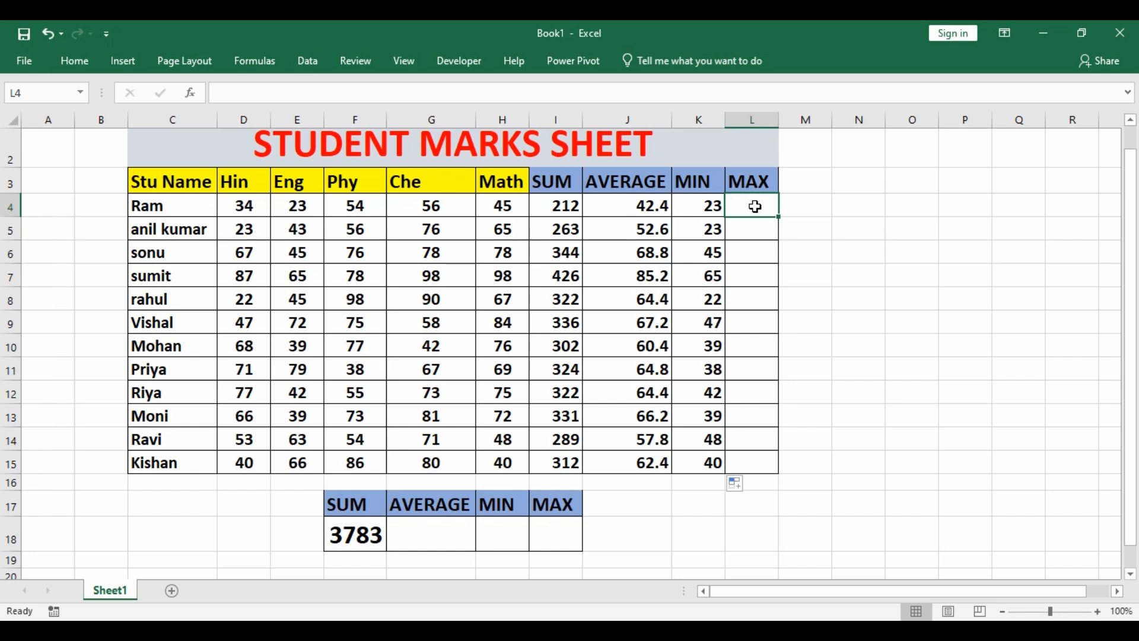
type("=")
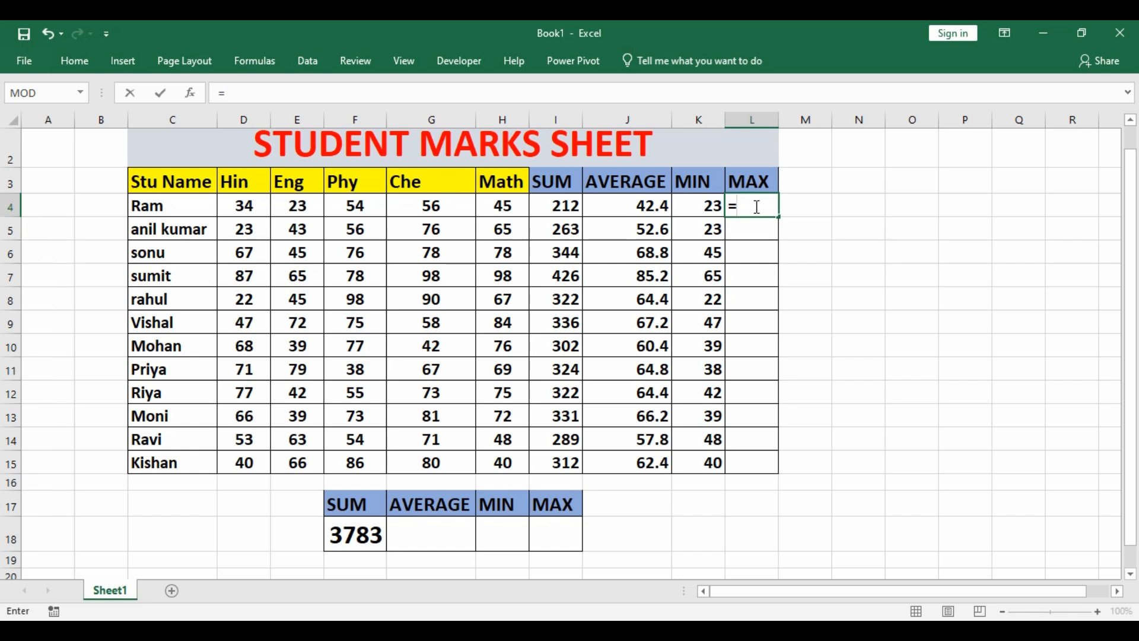
type("MAX")
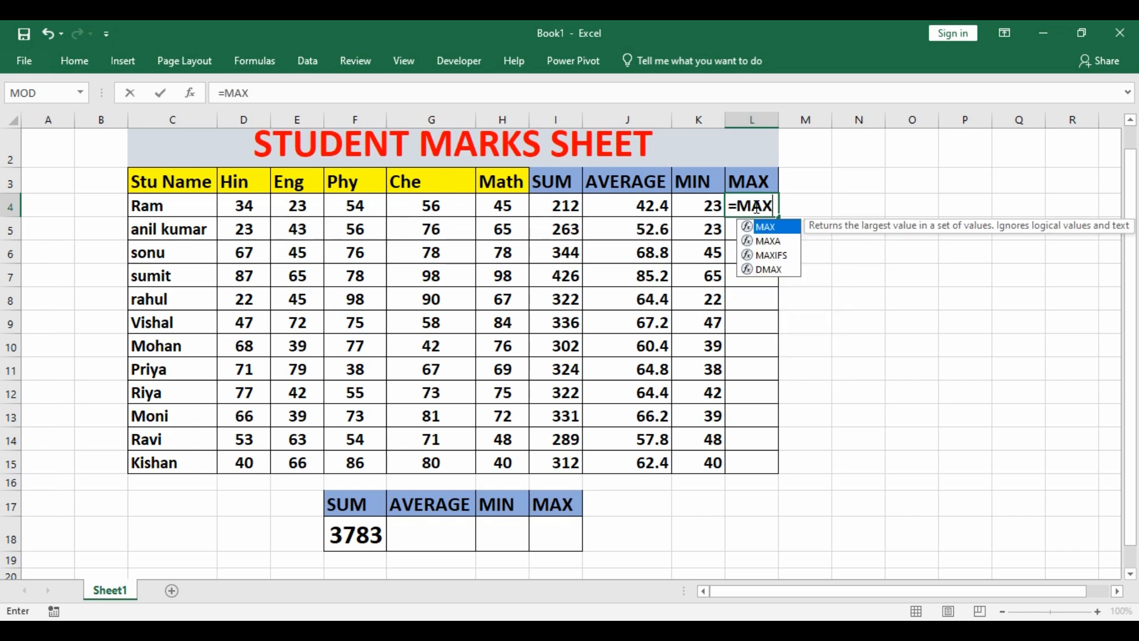
type("(")
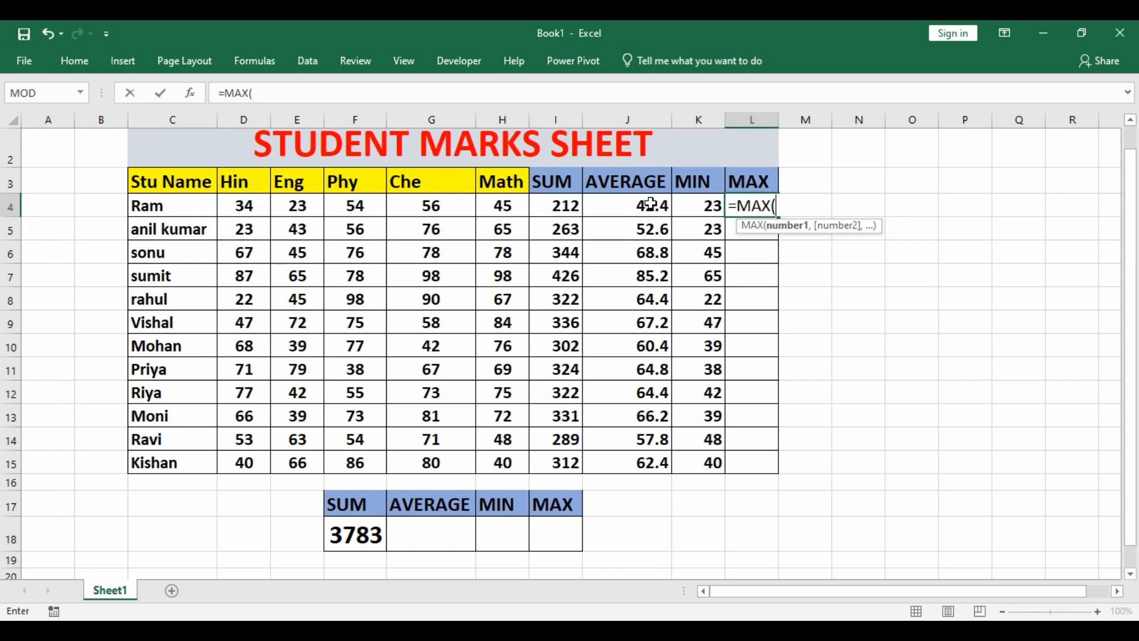
left_click_drag(244, 208, 493, 209)
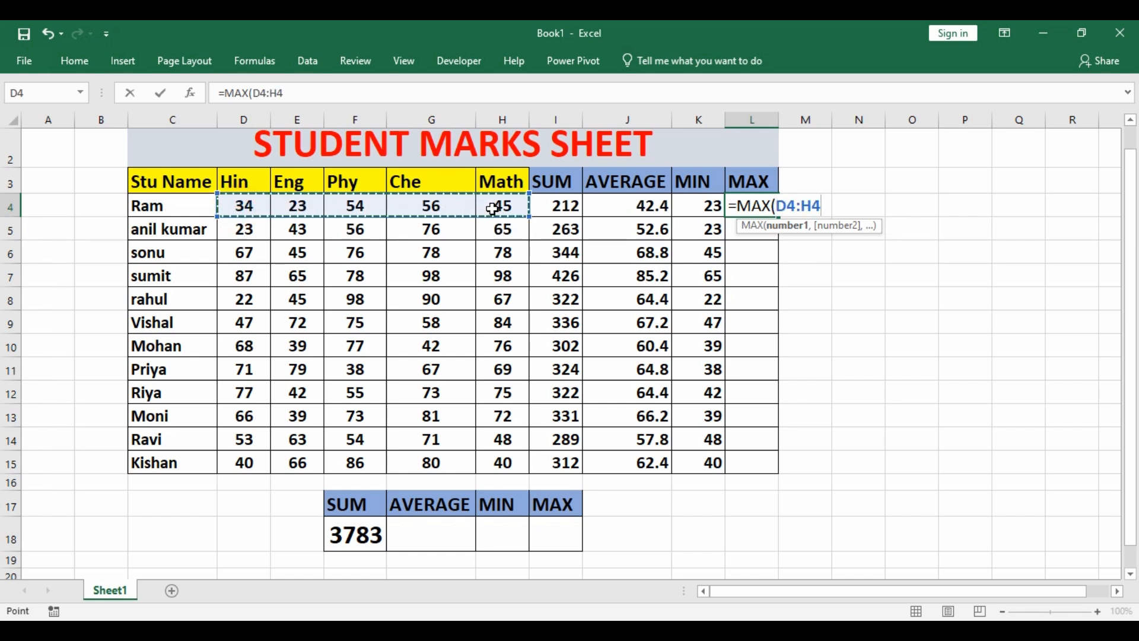
type(")")
key("Return")
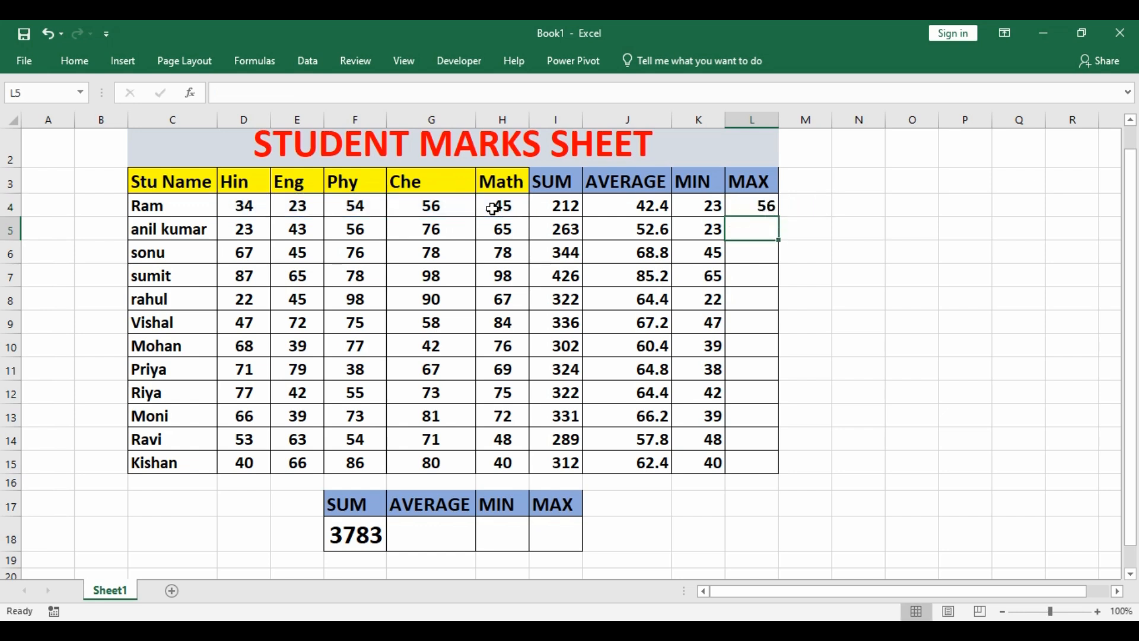
left_click(742, 205)
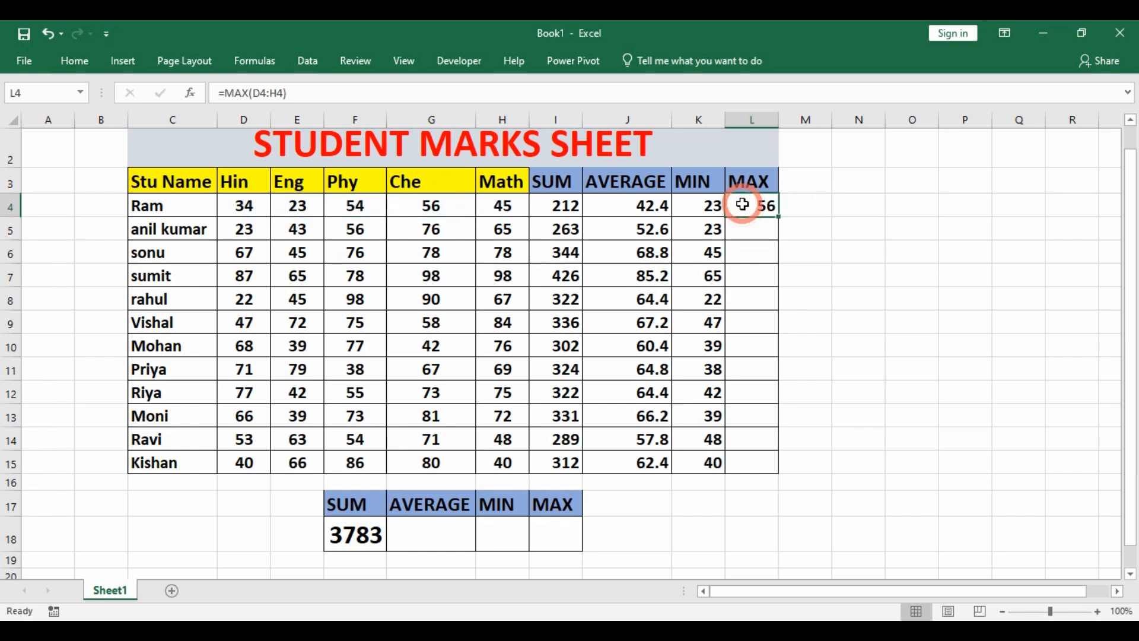
left_click_drag(781, 217, 776, 465)
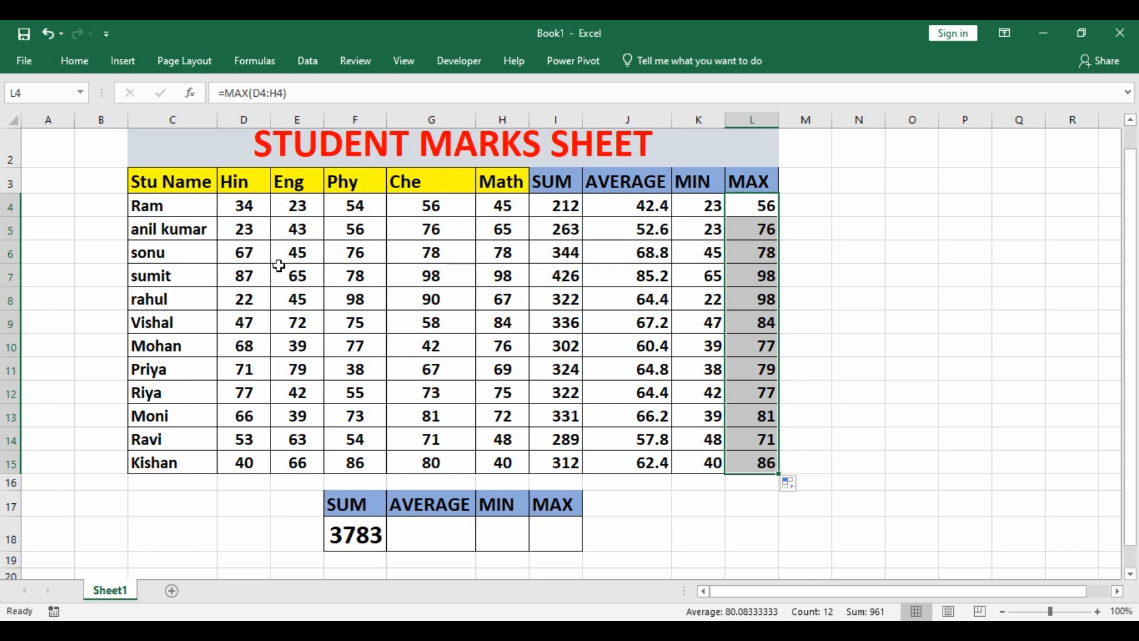
- Enter =AVERAGE(D4:H15) in summary cell G18 to get the overall average of all marks
left_click(240, 205)
left_click_drag(266, 221, 466, 427)
left_click_drag(486, 454, 487, 455)
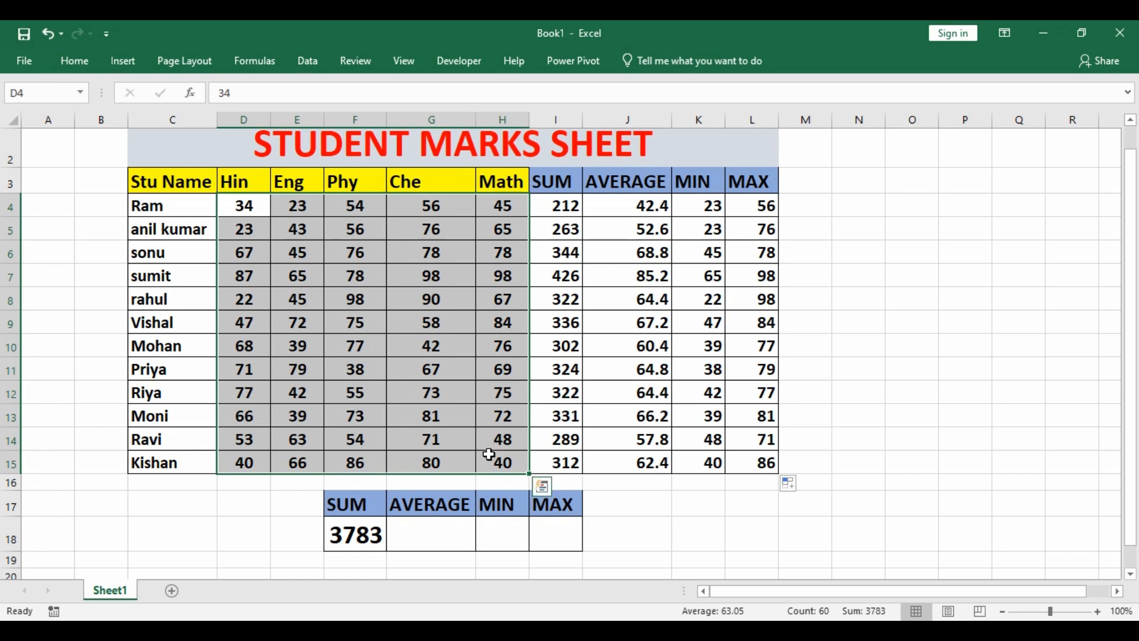
left_click(436, 532)
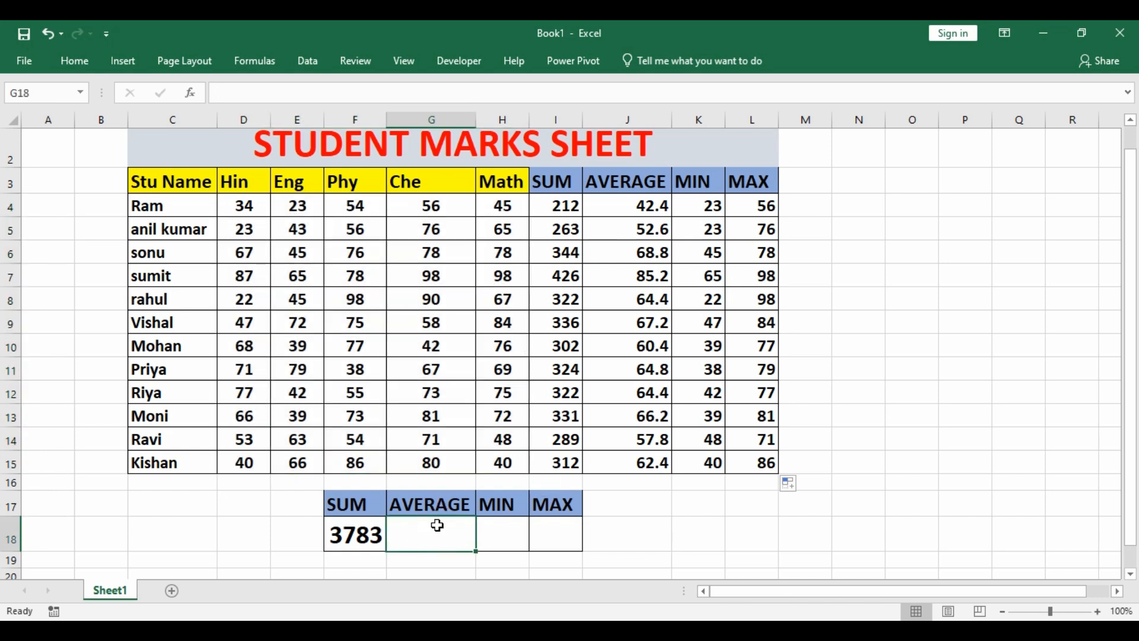
type("=AV")
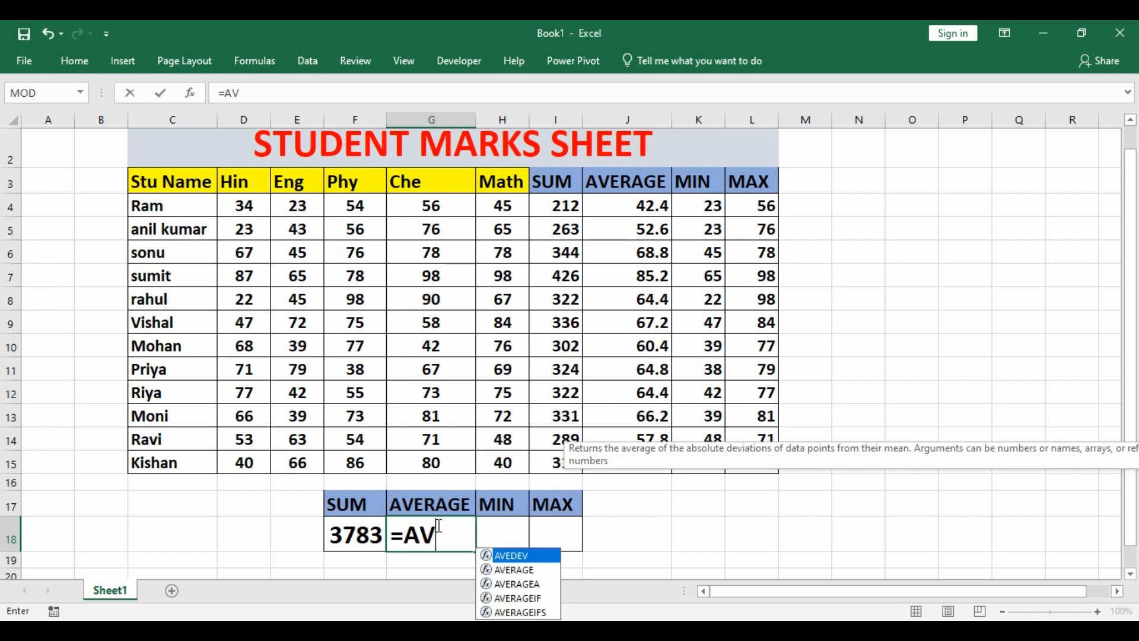
key("Down")
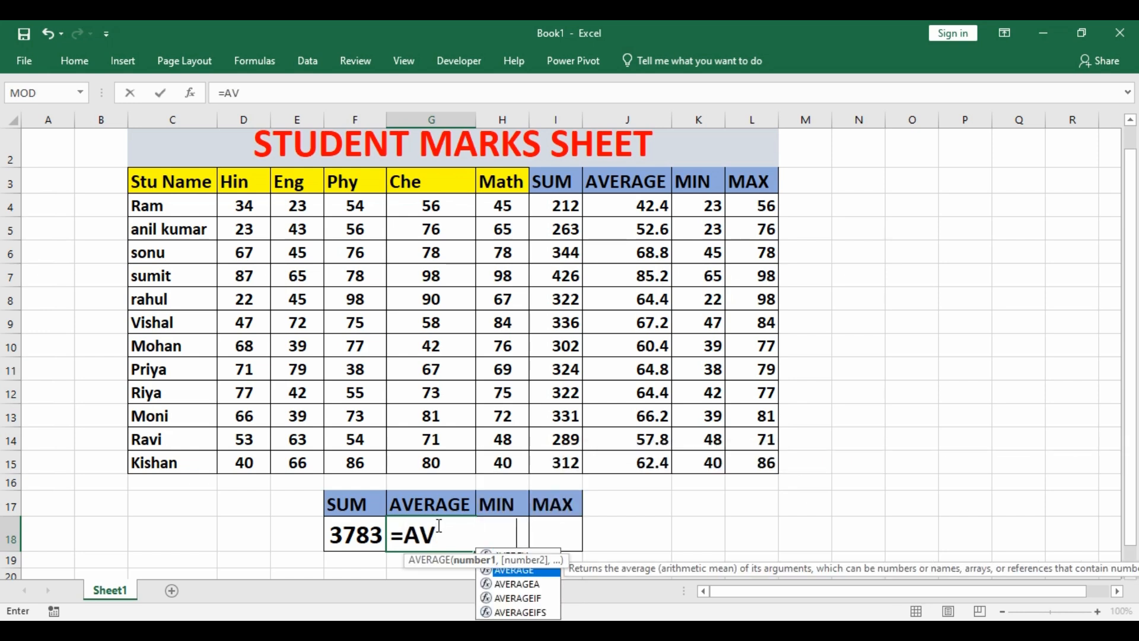
key("Tab")
left_click_drag(243, 208, 506, 463)
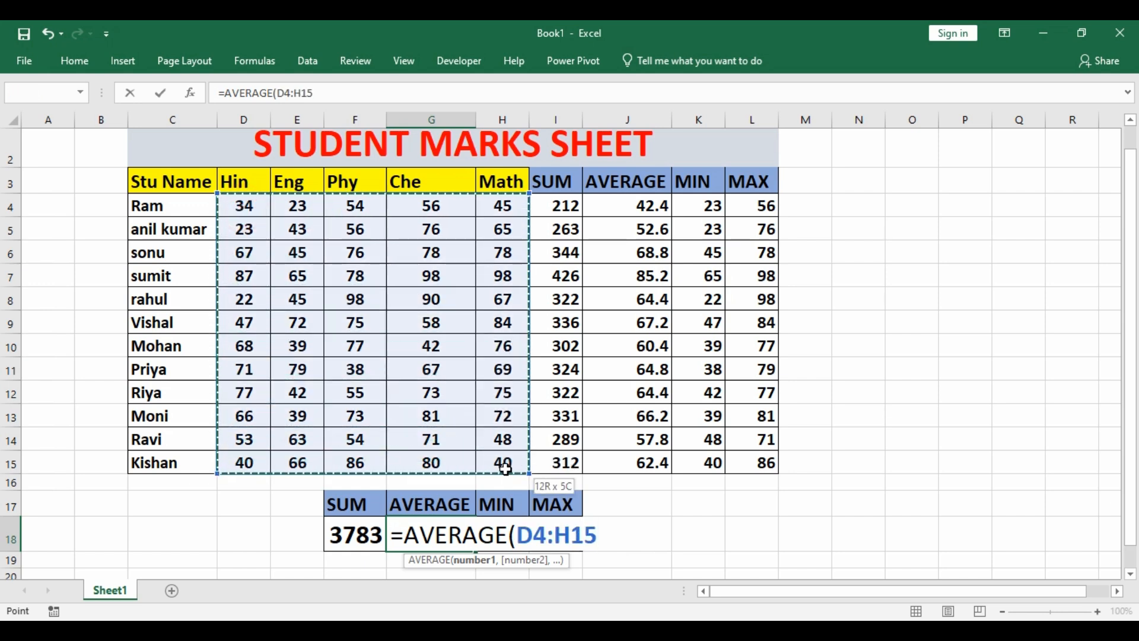
type(")")
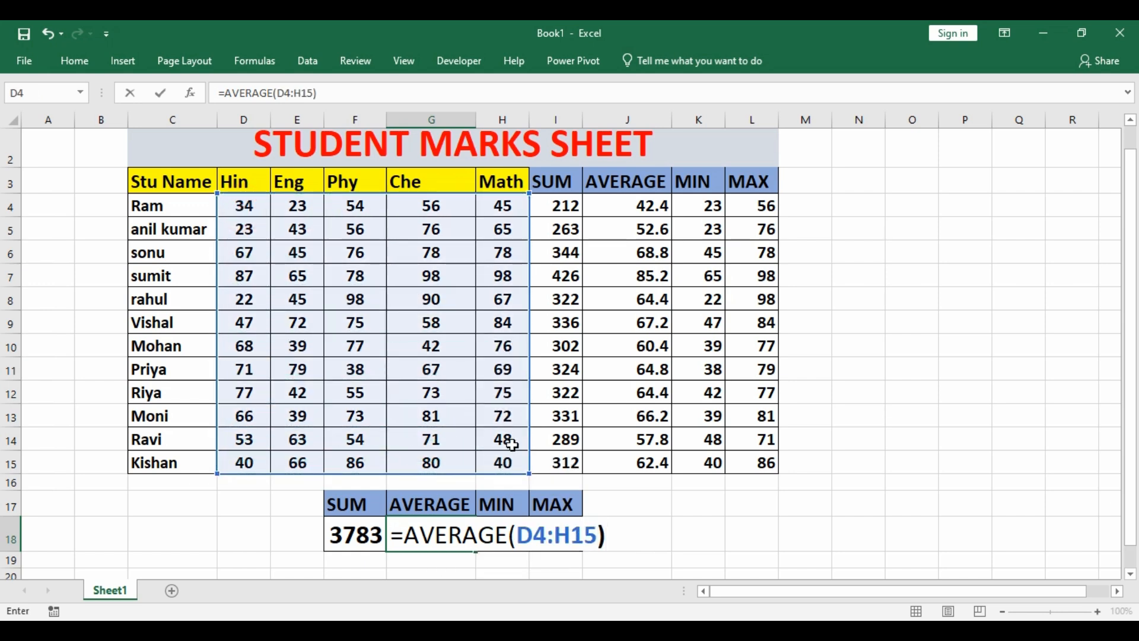
key("Return")
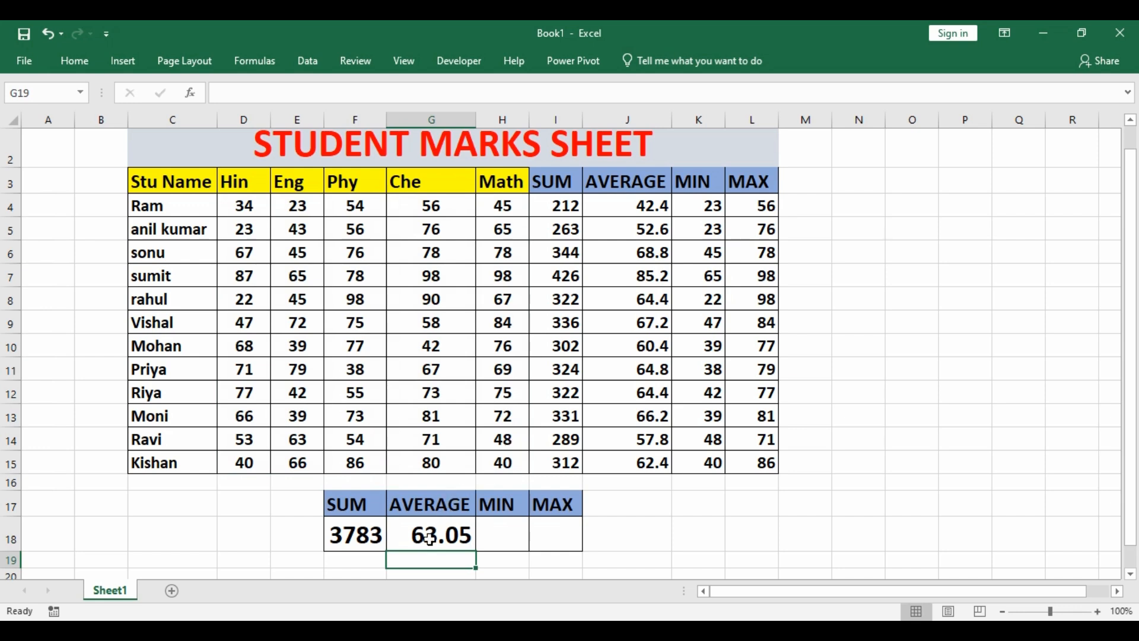
- Enter =MIN(D4:H15) in summary cell H18 to get the lowest mark overall, and locate that mark in the table
left_click(504, 533)
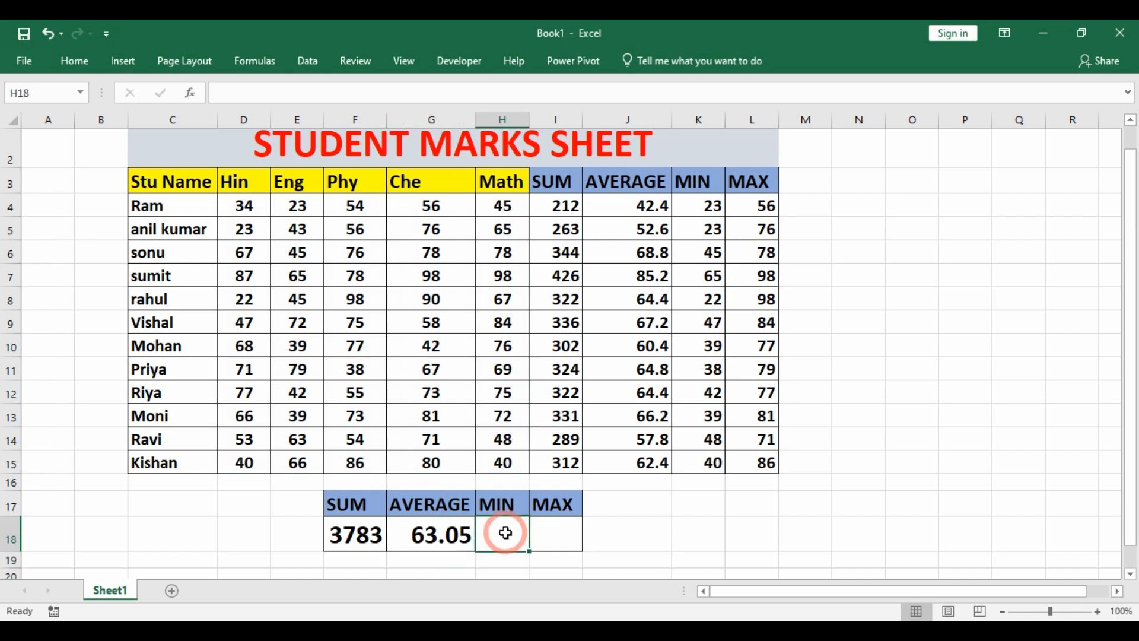
left_click_drag(249, 208, 507, 461)
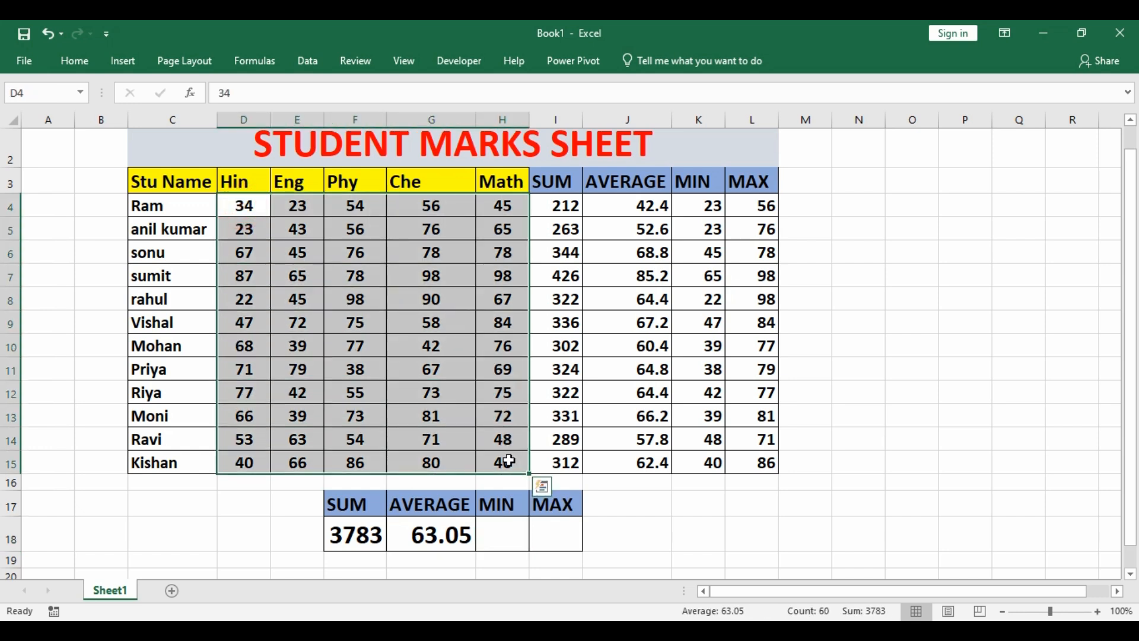
left_click(492, 539)
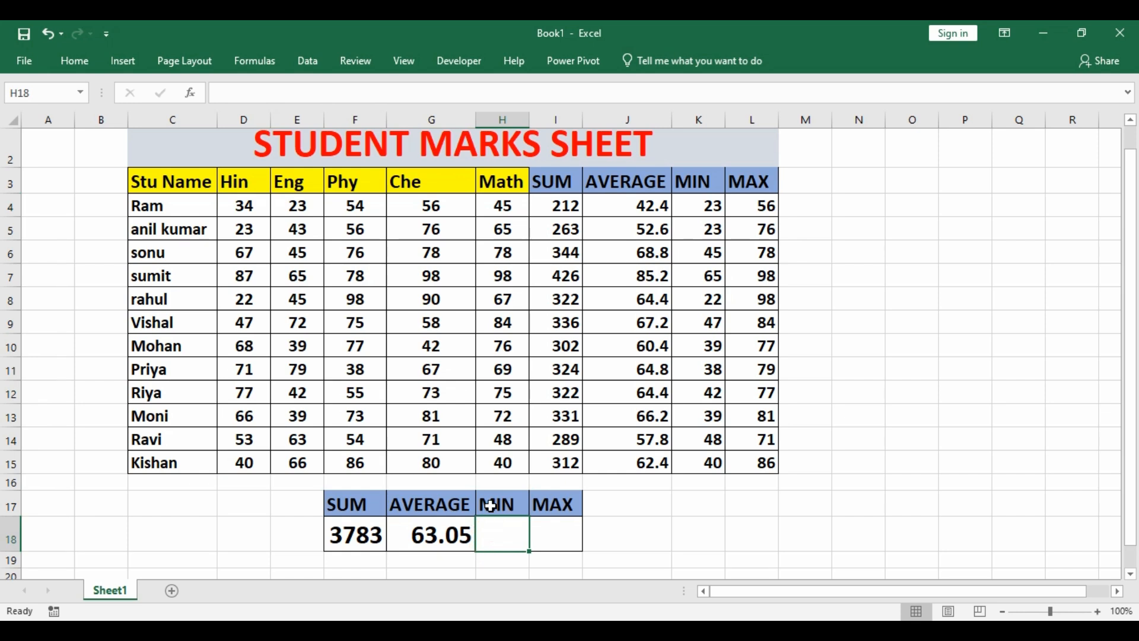
type("=MIN(")
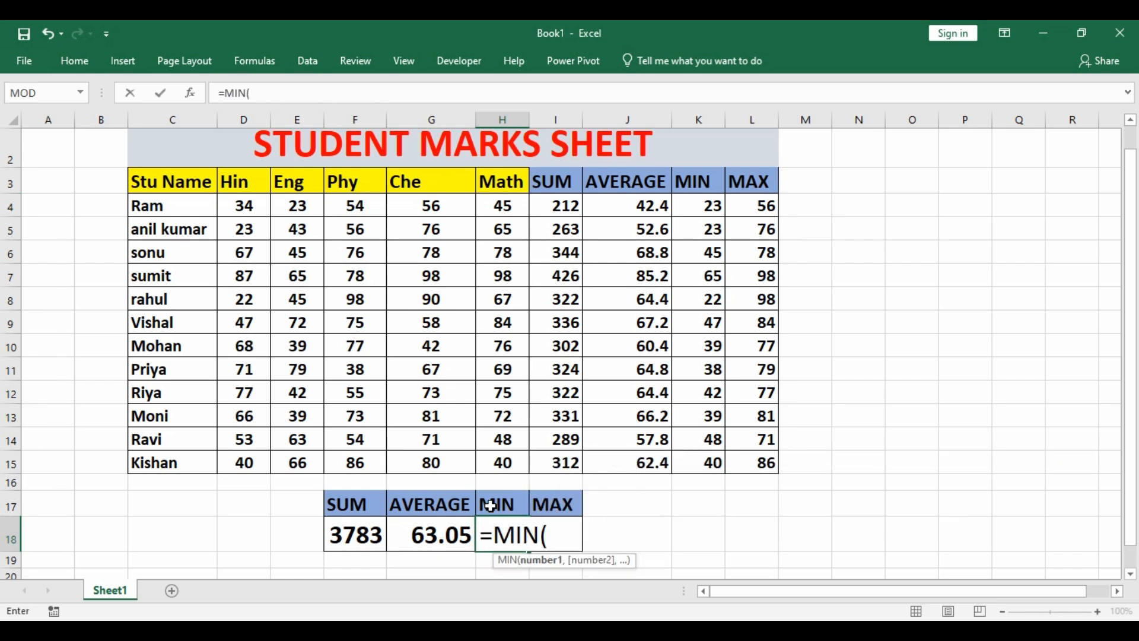
left_click_drag(243, 209, 509, 465)
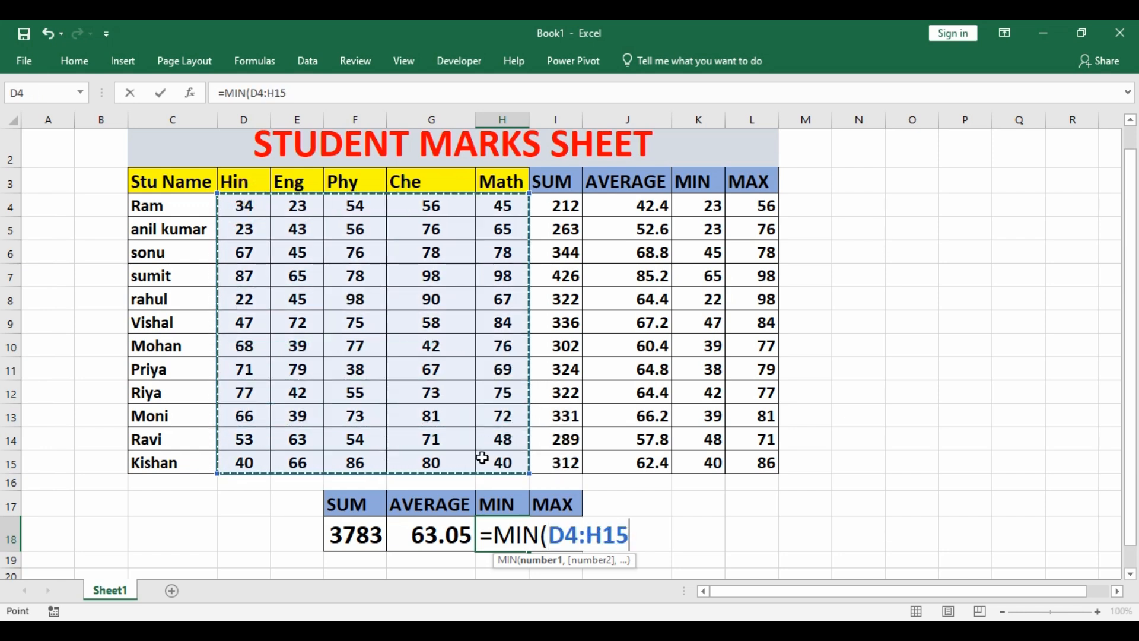
type(")")
key("Return")
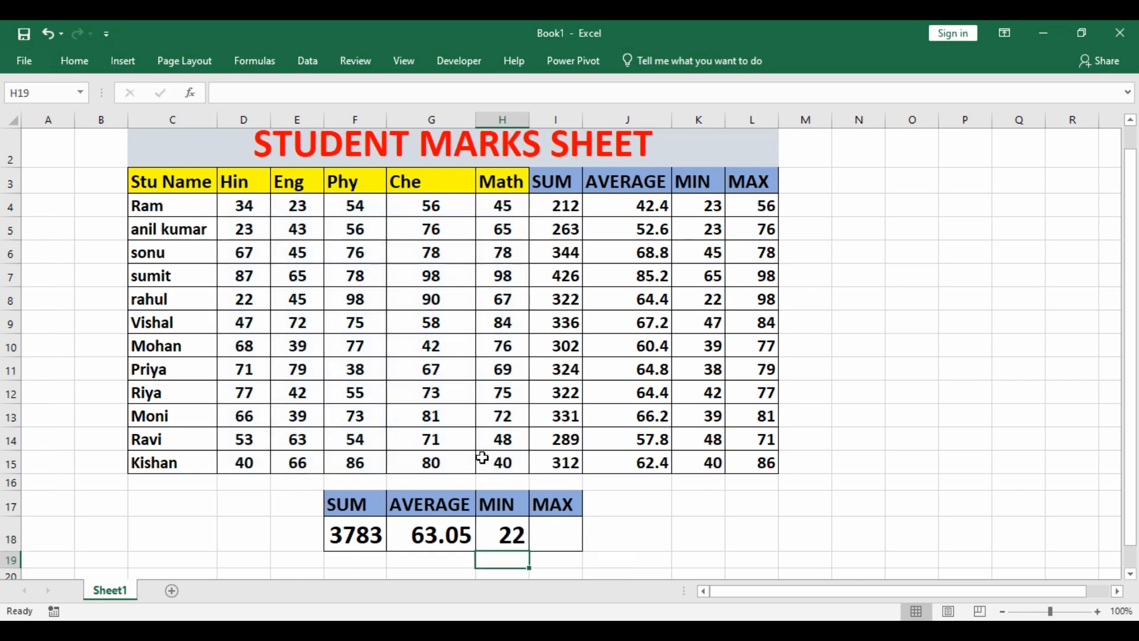
left_click(239, 298)
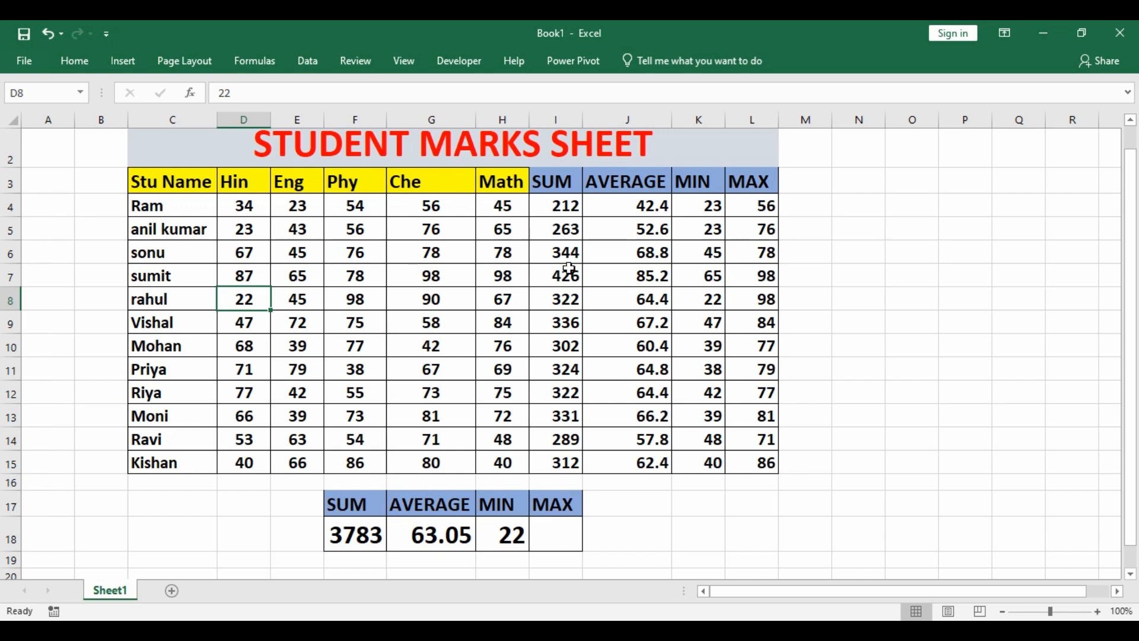
- Enter =MAX(D4:H15) in summary cell I18 to get the highest mark overall, and locate that mark in the table
left_click(554, 526)
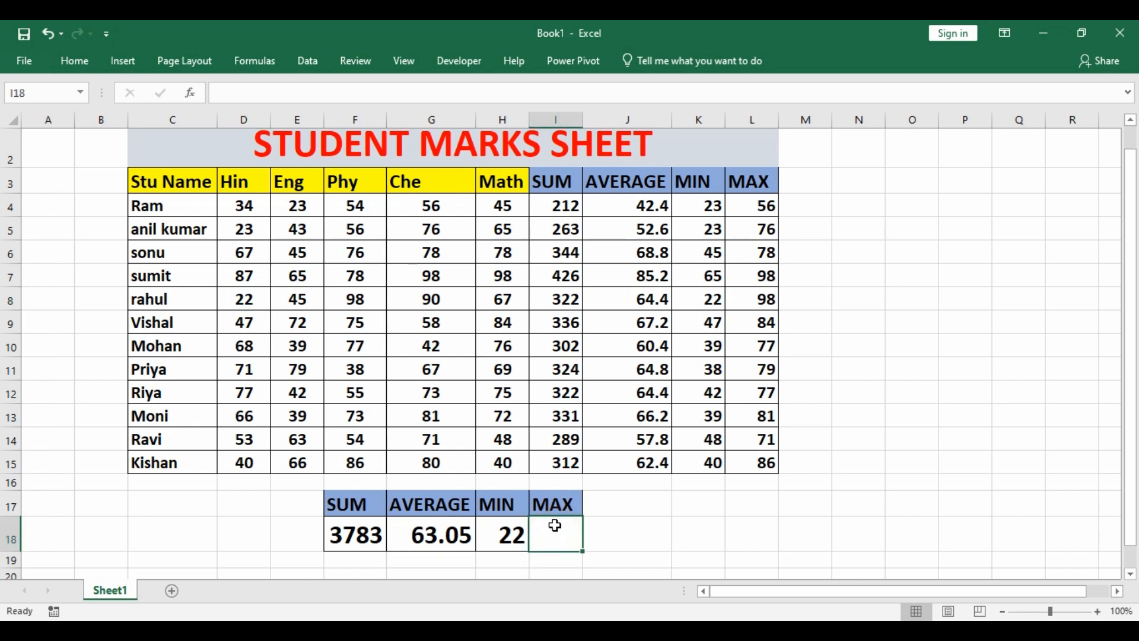
type("=MAX")
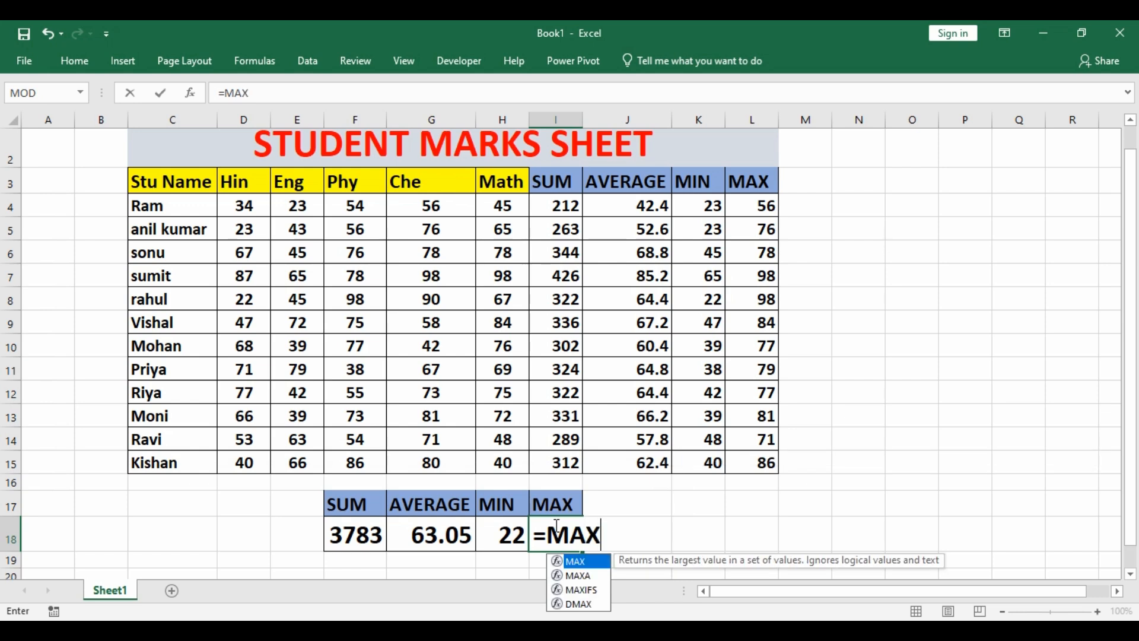
type("(")
left_click_drag(251, 207, 488, 469)
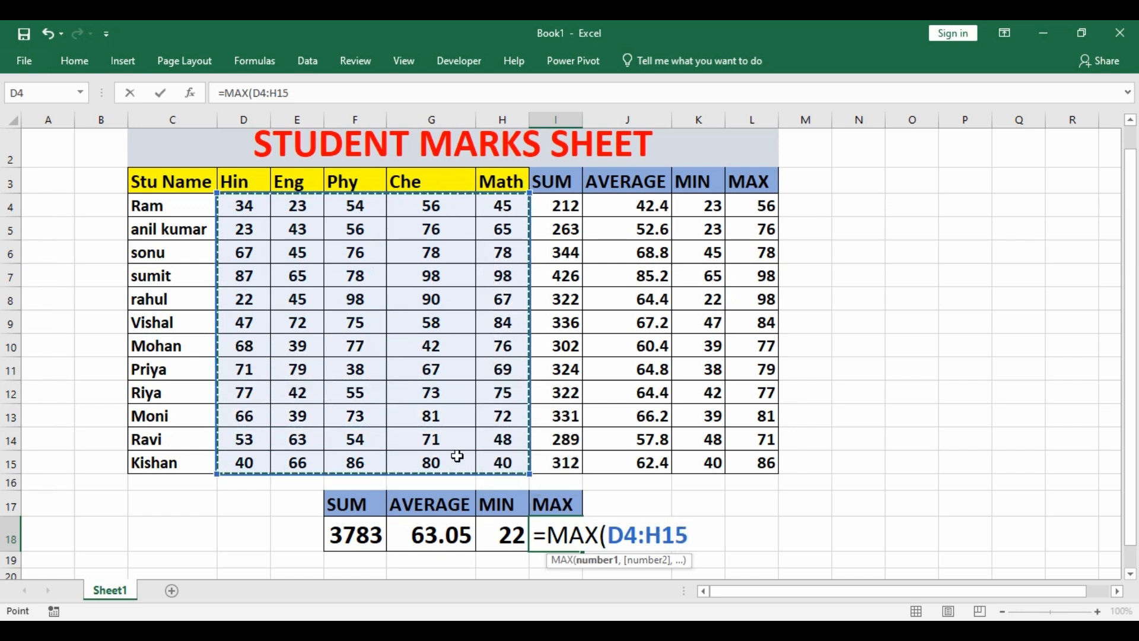
type(")")
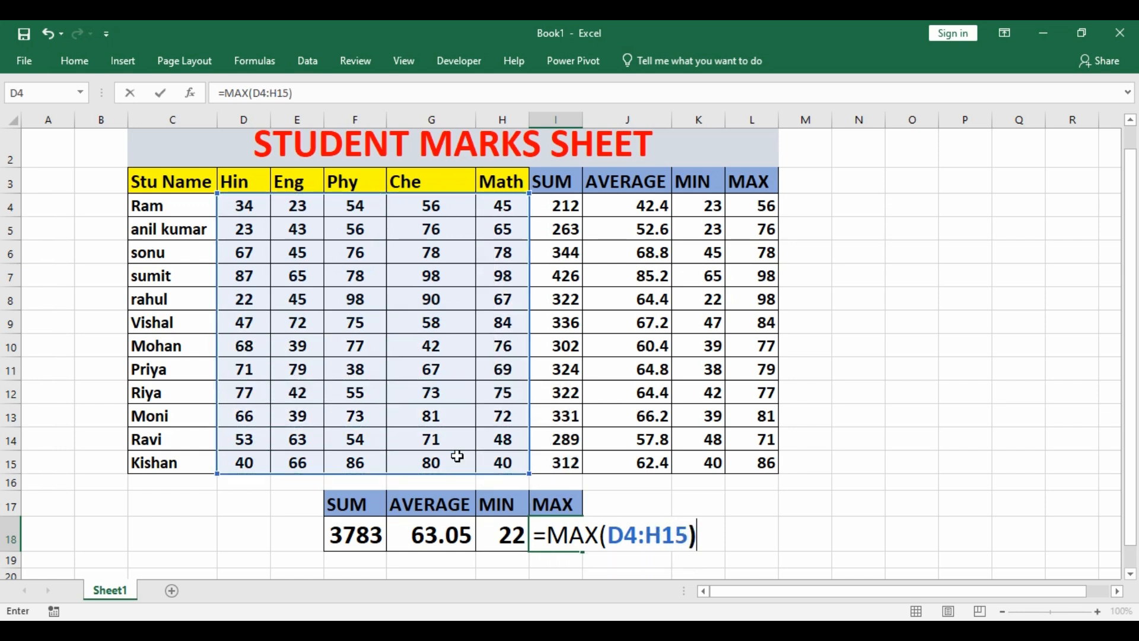
key("Return")
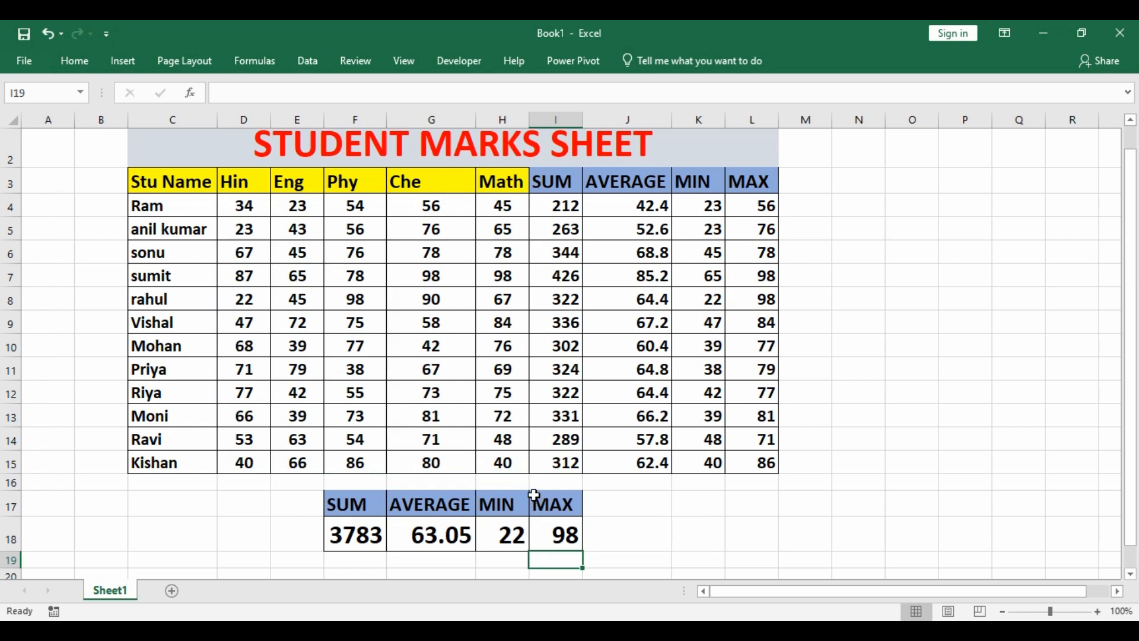
left_click(440, 273)
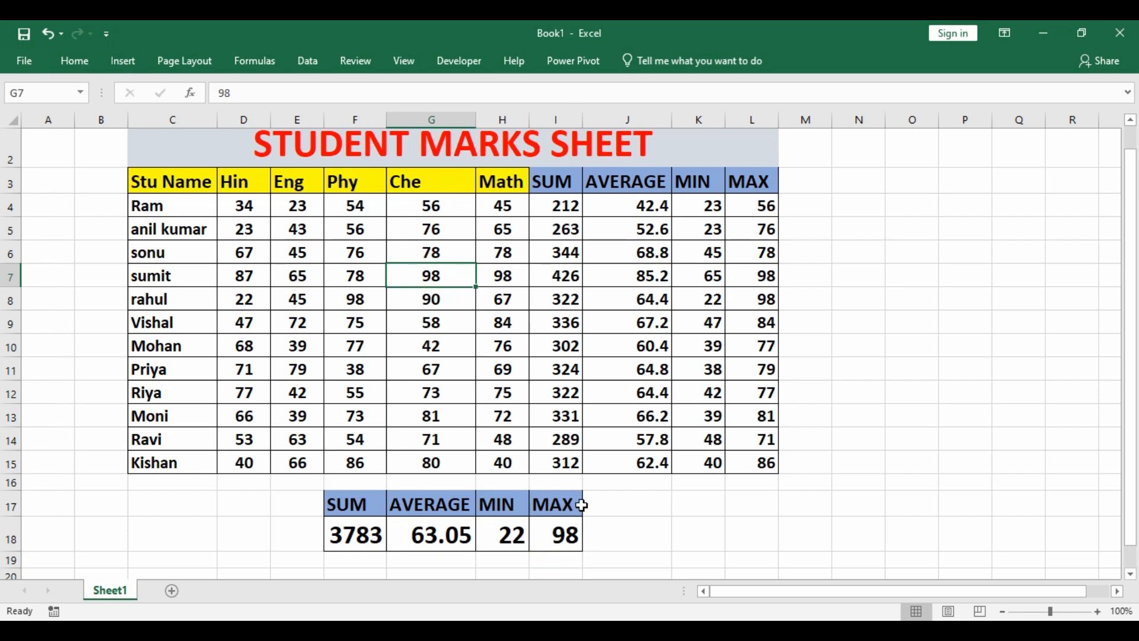
left_click(614, 512)
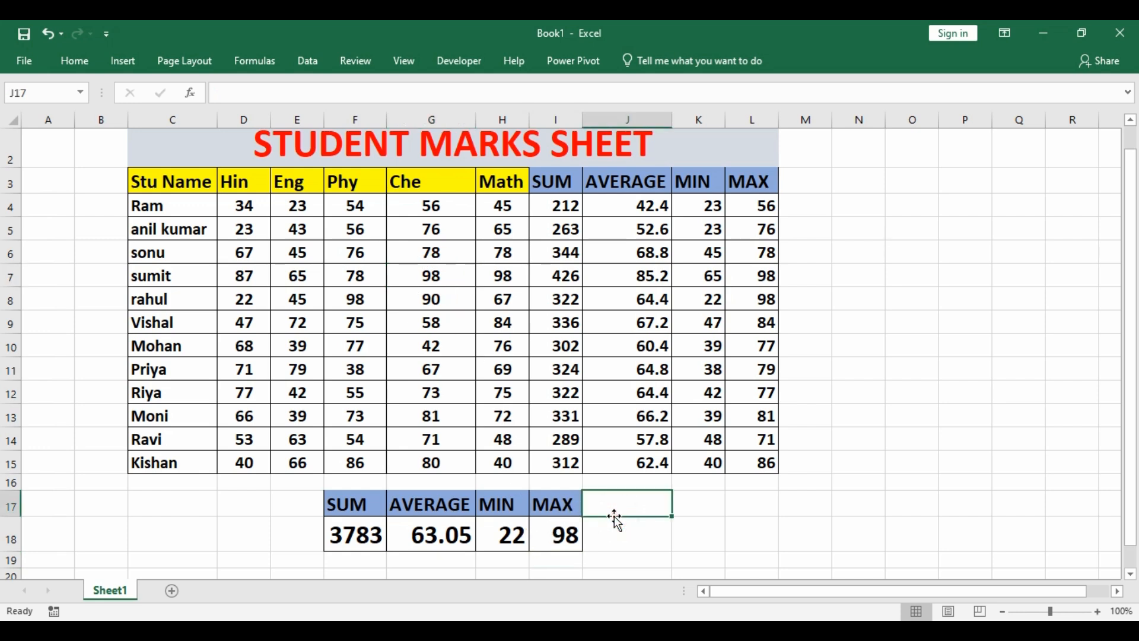